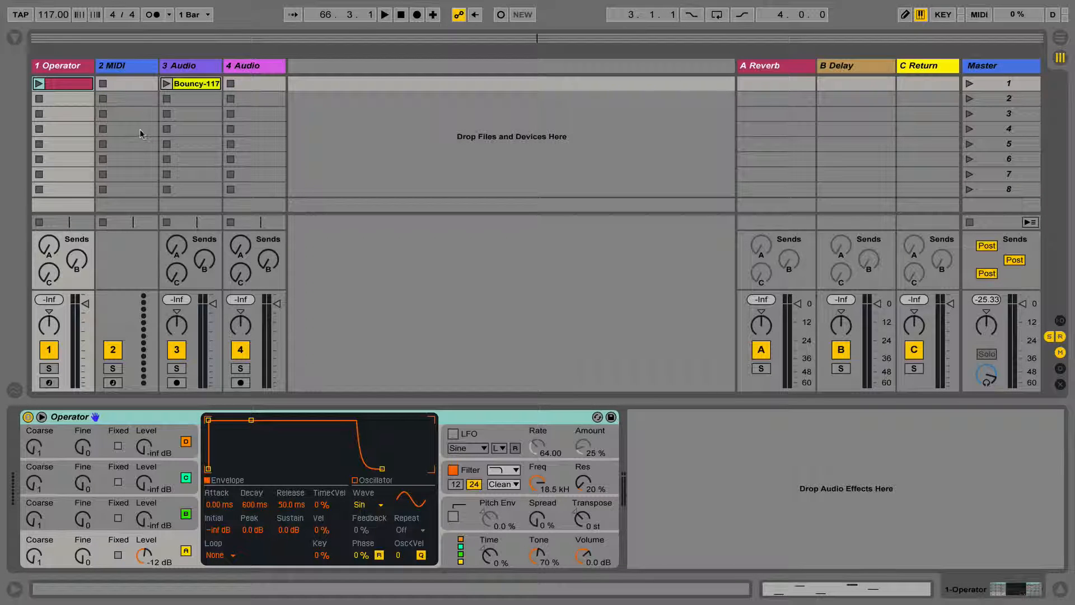
- Inspect the Bouncy-117bpm audio clip's waveform and the Operator track's MIDI notes, including a look at the Operator device
click(187, 85)
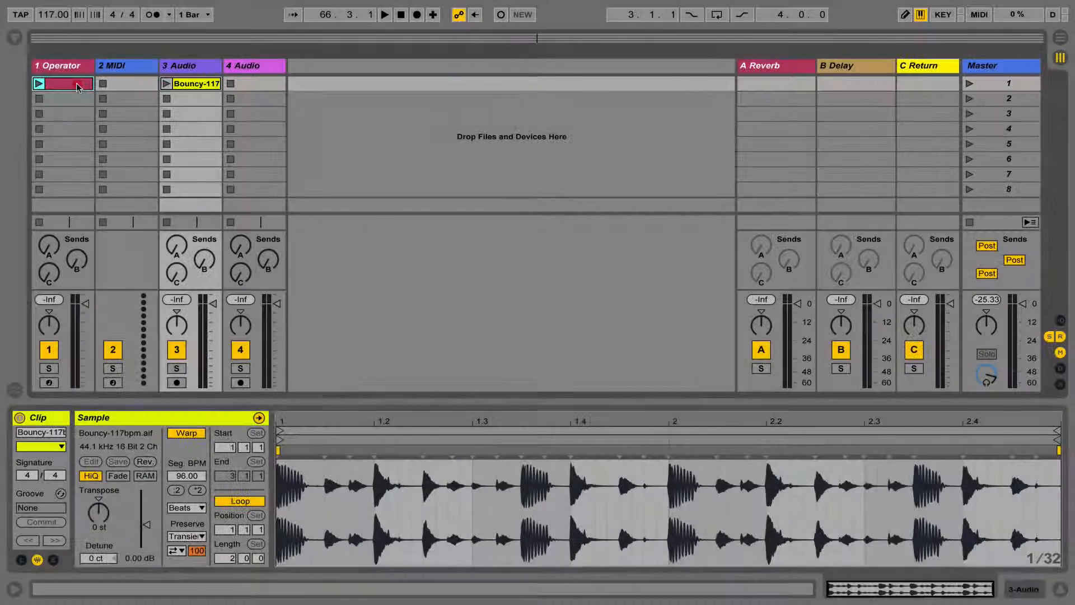
click(76, 82)
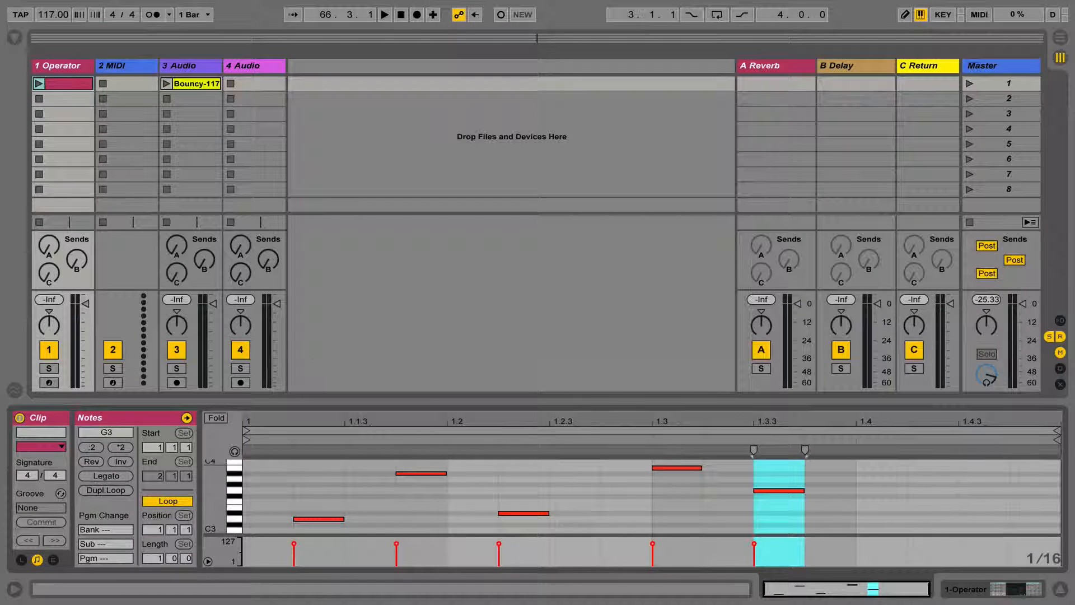
key(shift+Tab)
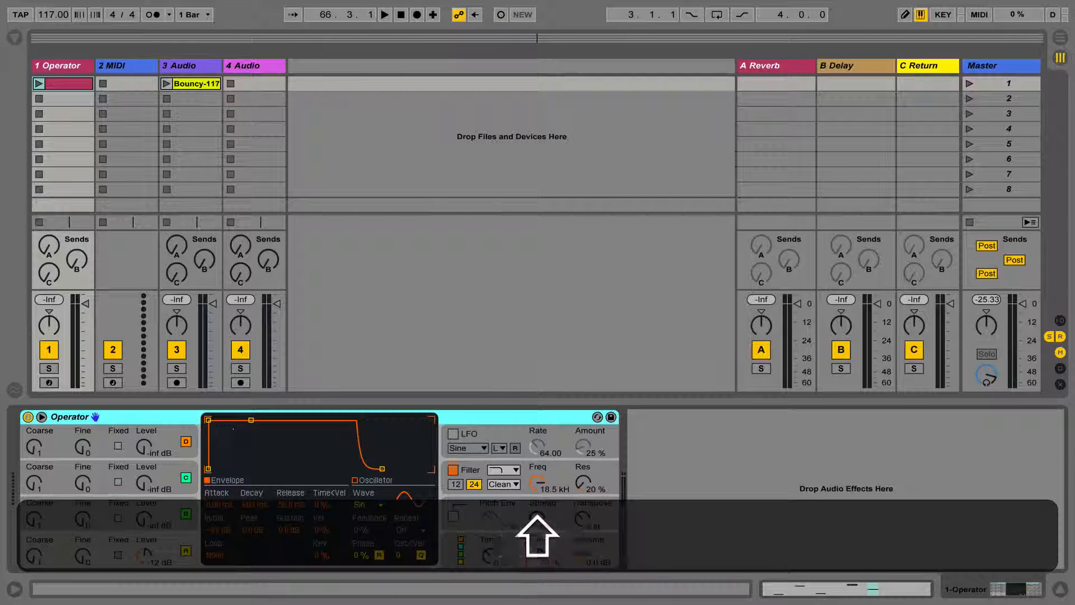
key(shift+Tab)
click(294, 546)
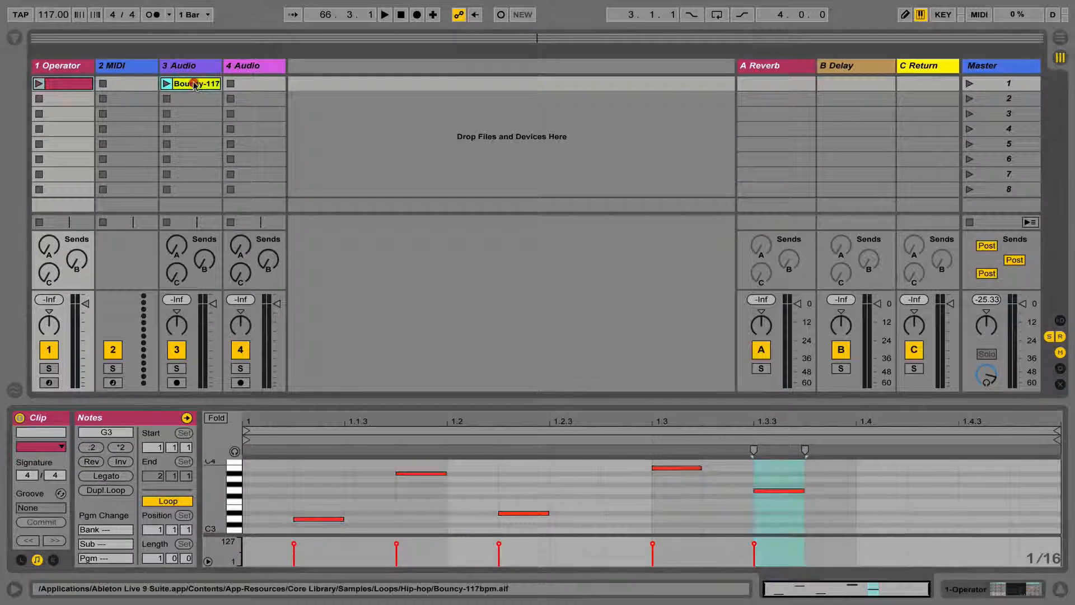
click(167, 84)
click(79, 83)
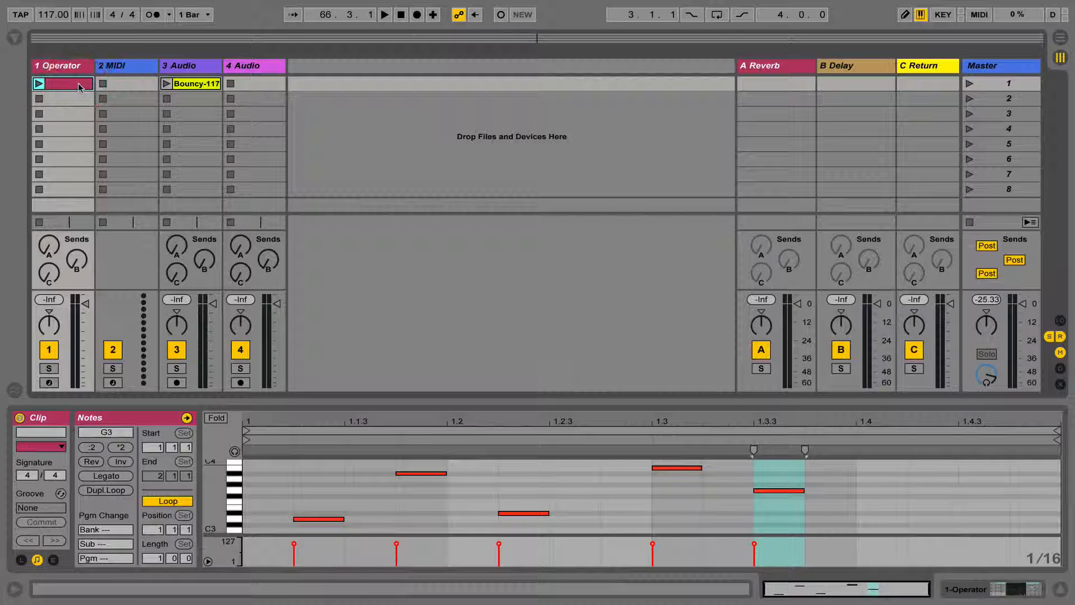
- Audition the Bouncy-117bpm clip and the Operator MIDI clip one after the other, stopping each by an empty slot on its track
click(166, 84)
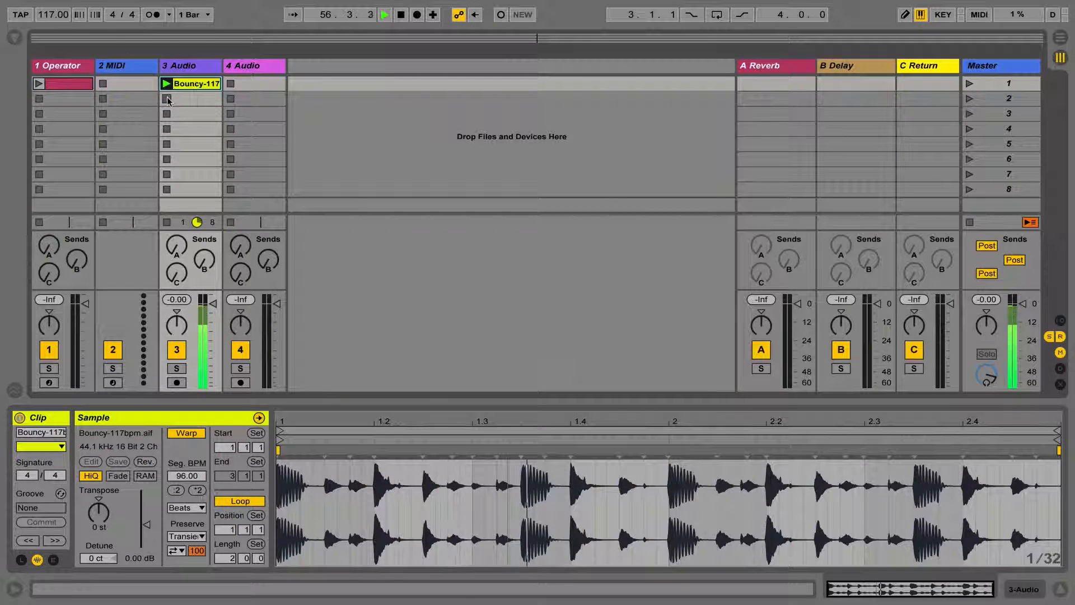
click(167, 100)
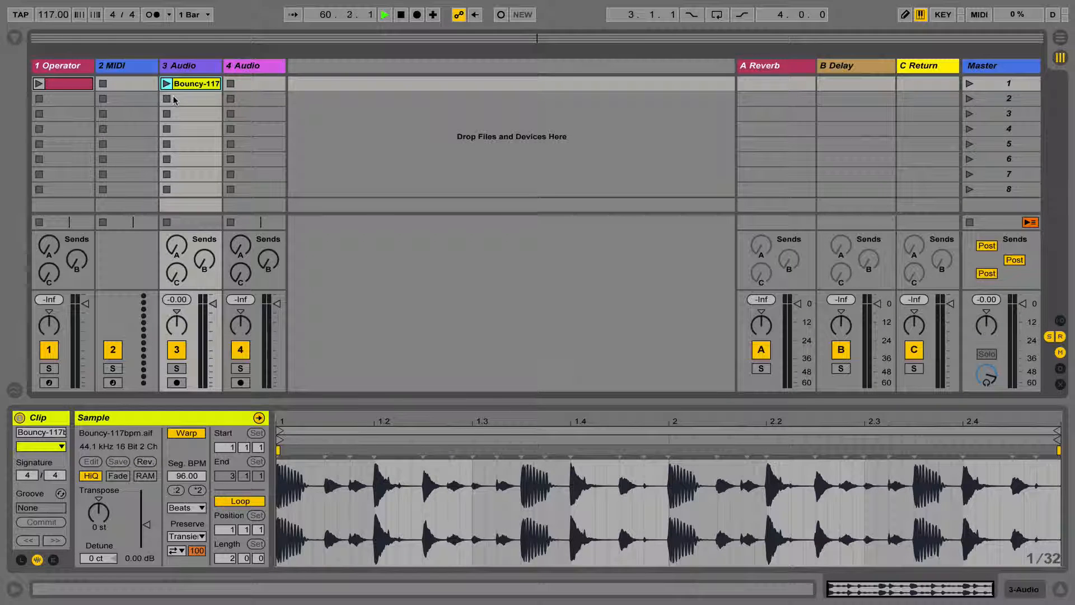
click(39, 84)
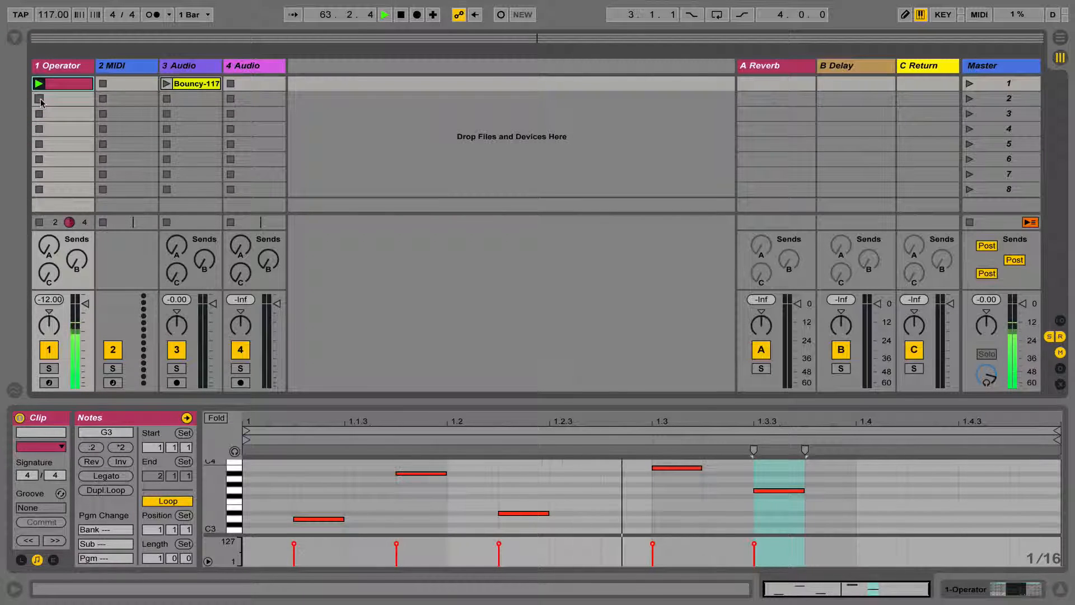
click(39, 98)
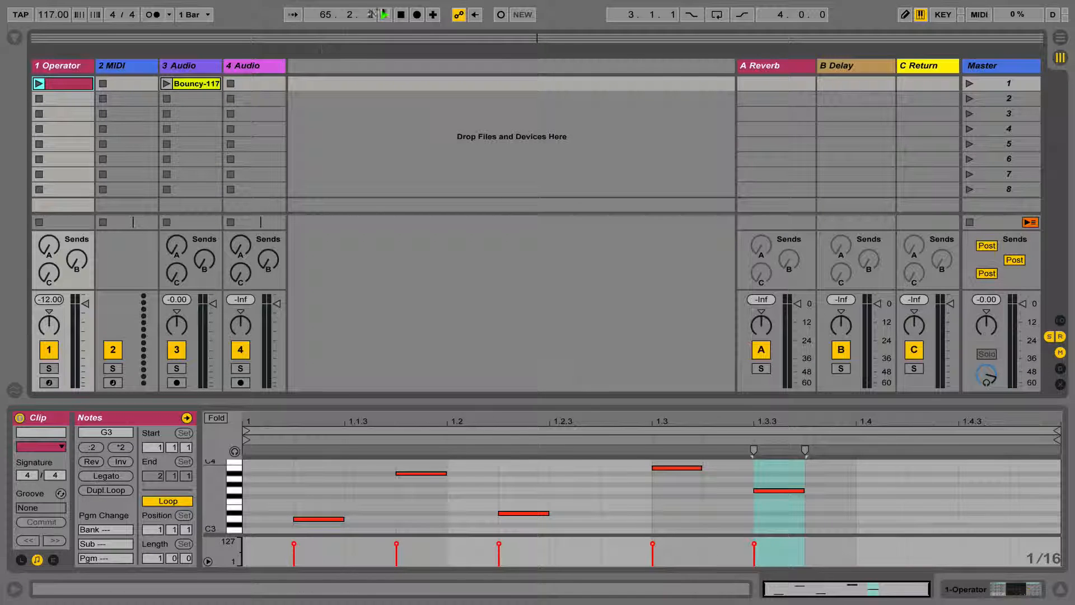
- Launch the Bouncy-117bpm and Operator clips together, stop and restart the transport, and stop all playback
click(166, 84)
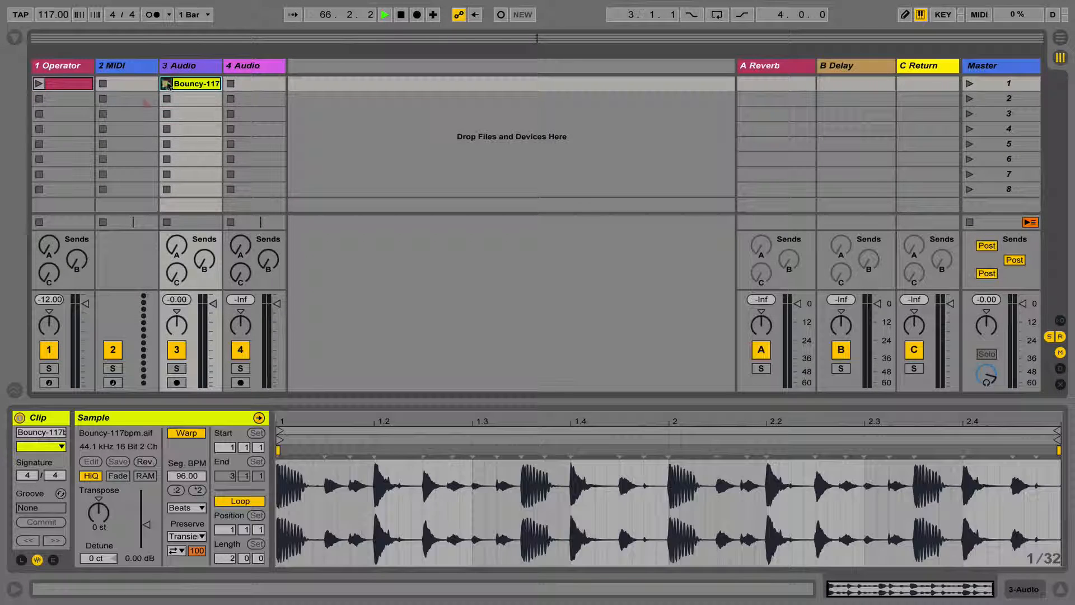
click(38, 84)
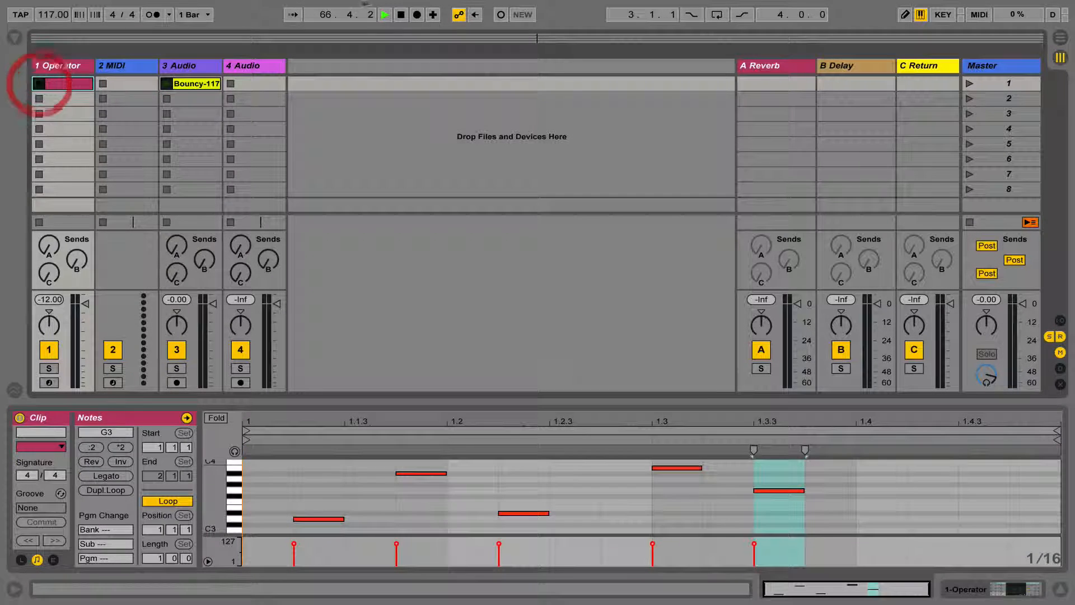
click(401, 16)
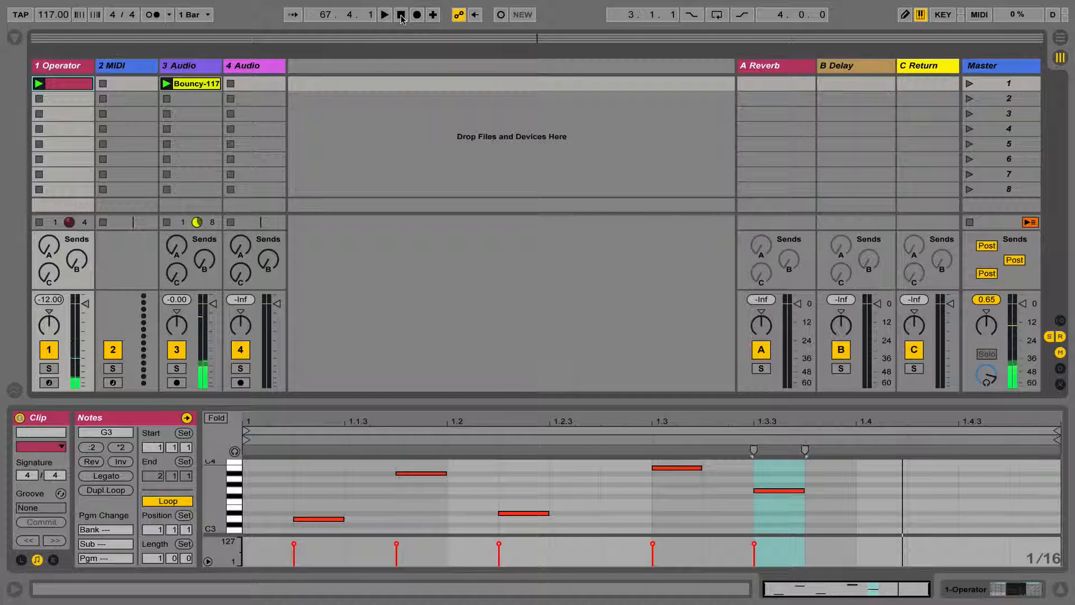
click(384, 15)
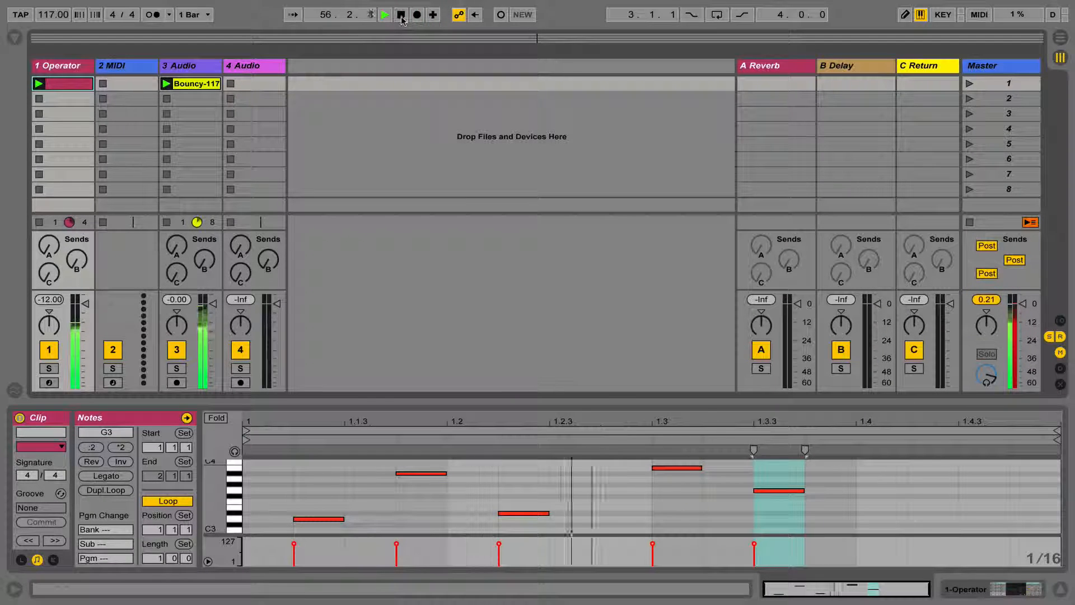
click(400, 15)
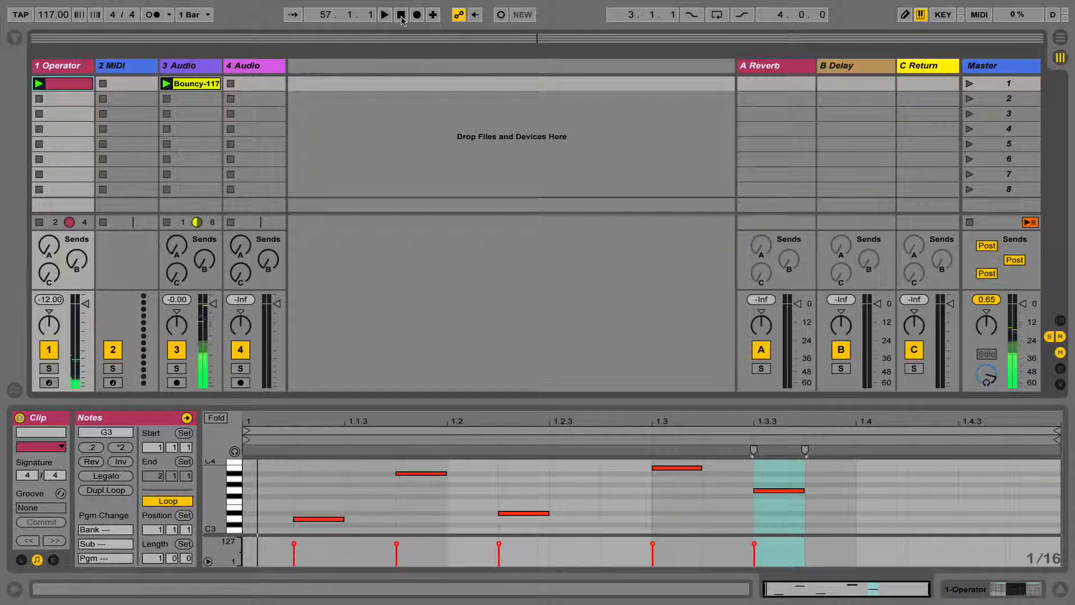
click(166, 222)
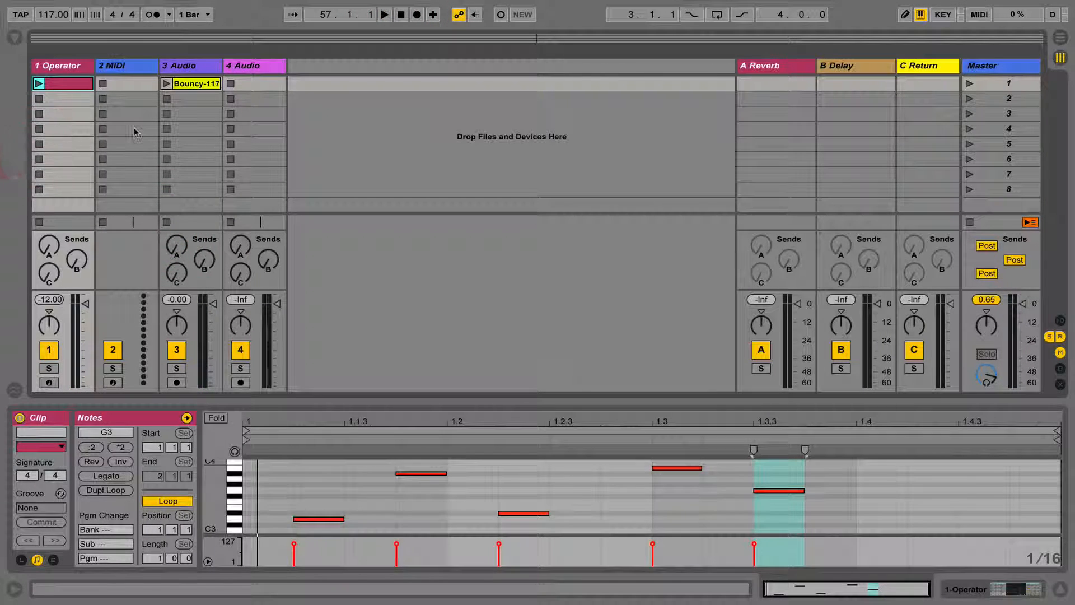
- Remove the clip stop buttons from empty slots 2 to 8 of the 3 Audio track
click(181, 98)
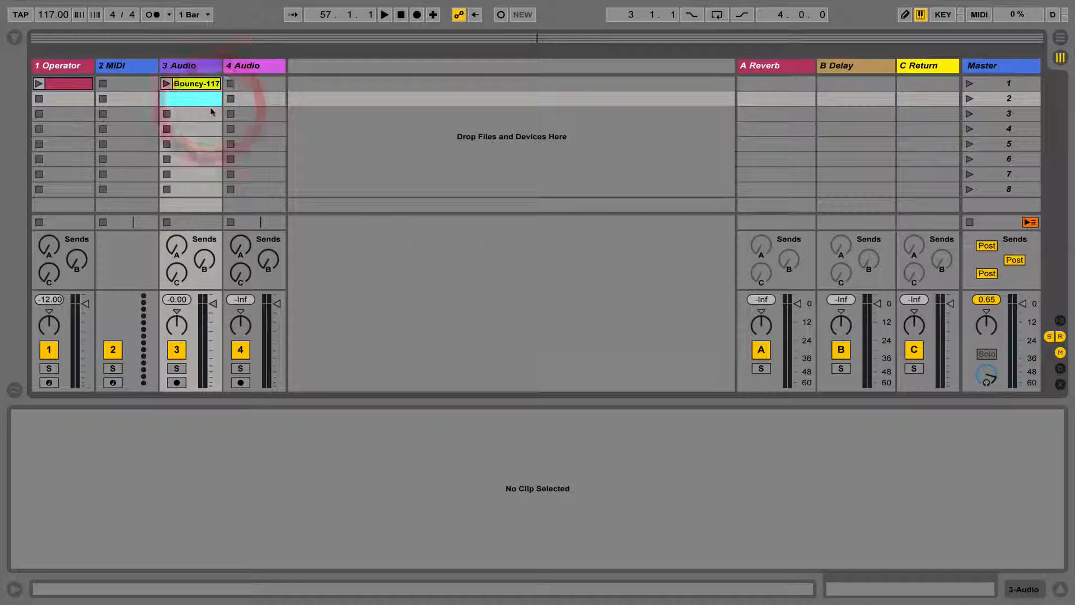
click(198, 114)
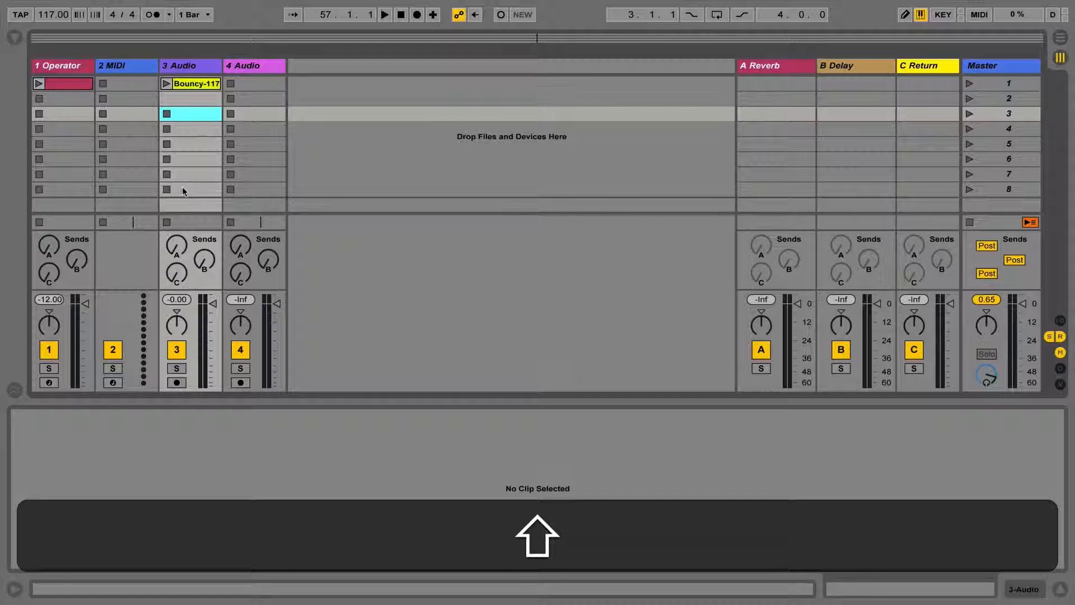
shift+click(182, 188)
right_click(183, 188)
click(214, 195)
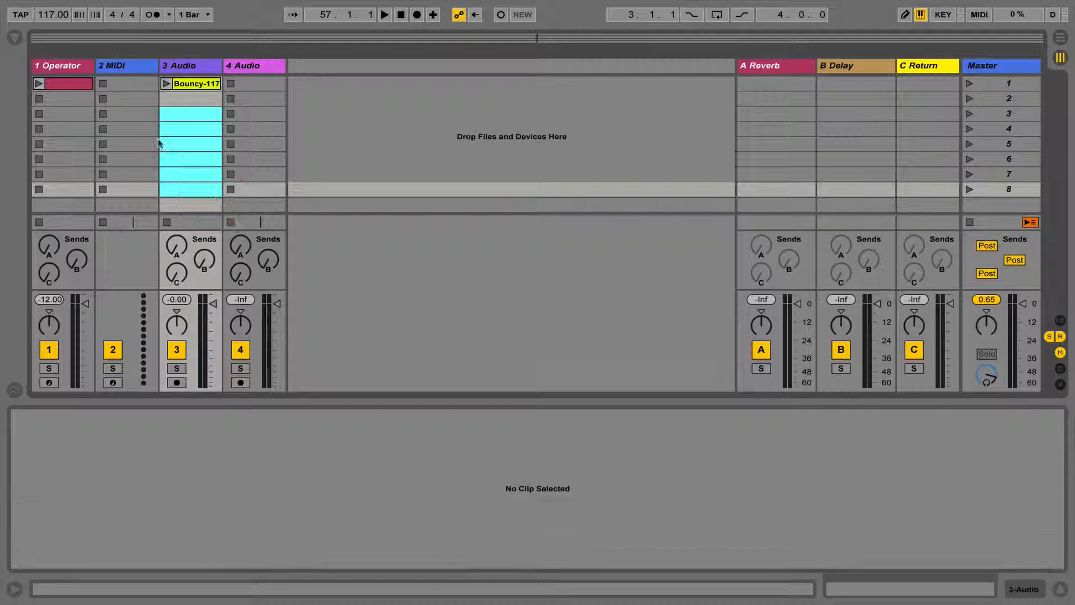
- Rename the Bouncy-117bpm clip on the 3 Audio track as 1 and recolour it lime green
click(189, 85)
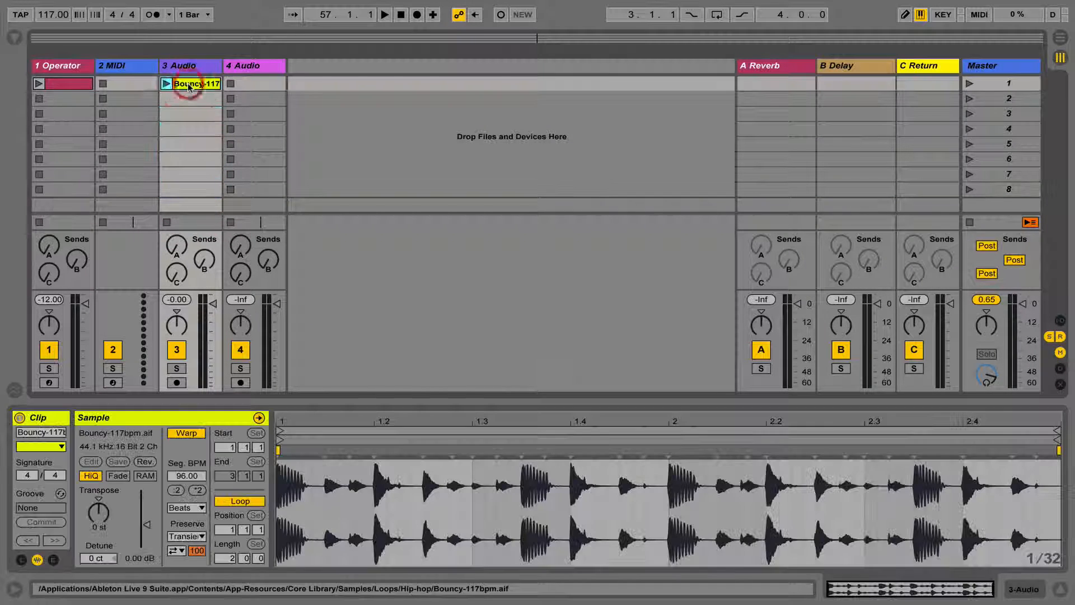
key(super+r)
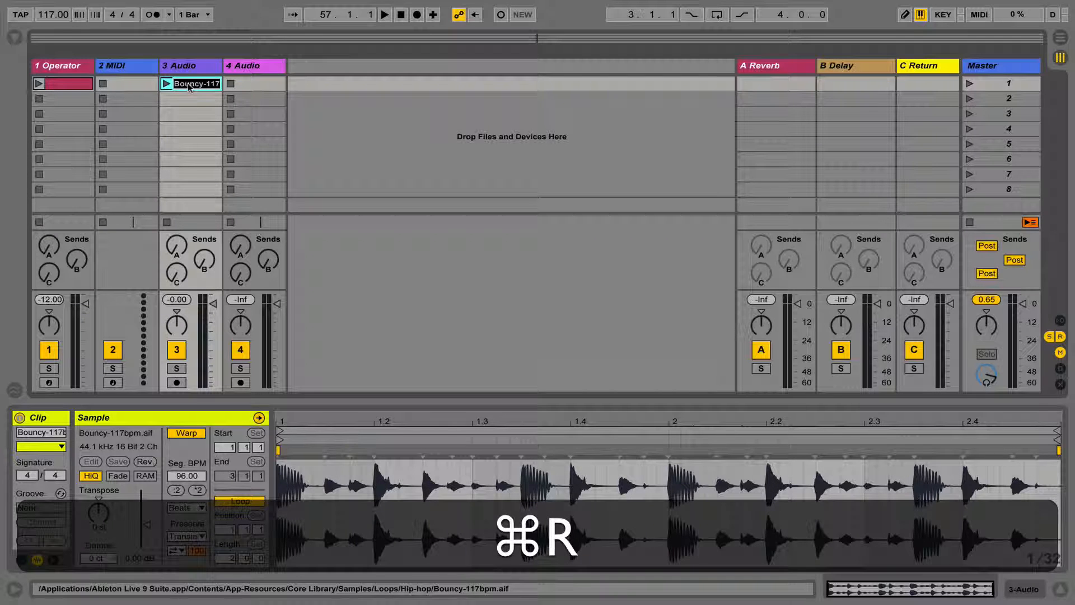
text(1)
click(173, 99)
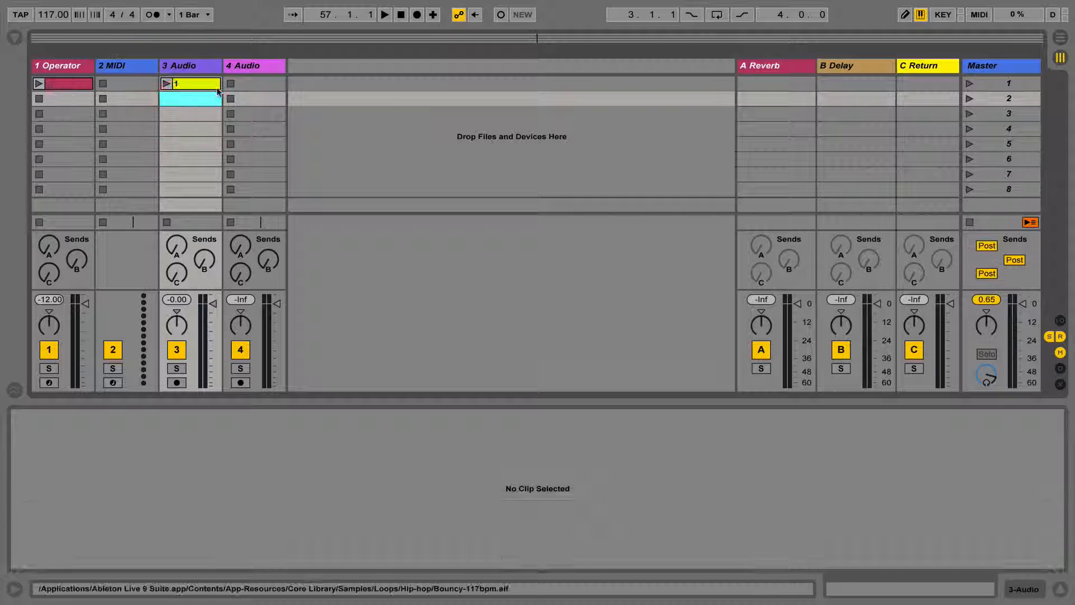
right_click(183, 82)
click(230, 413)
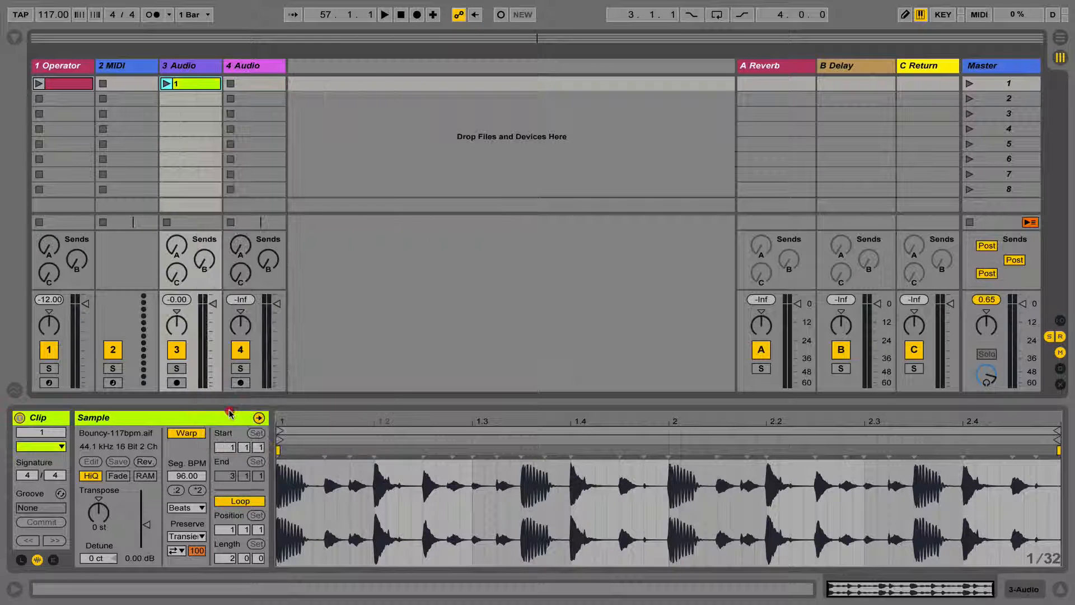
- Copy clip 1 on the 3 Audio track and paste it into slot 2 of the same track
click(187, 84)
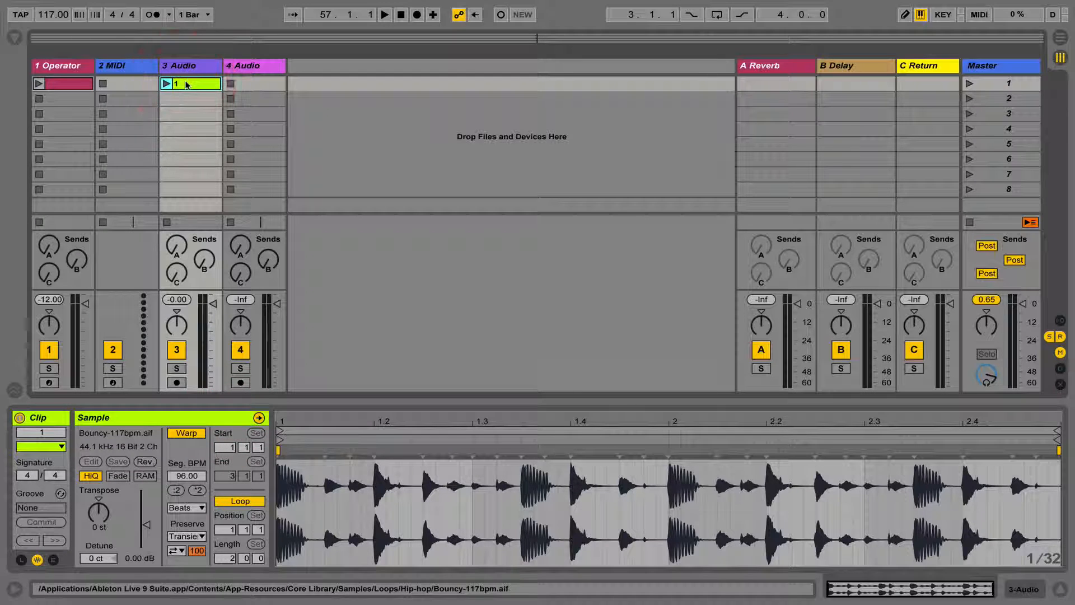
right_click(185, 86)
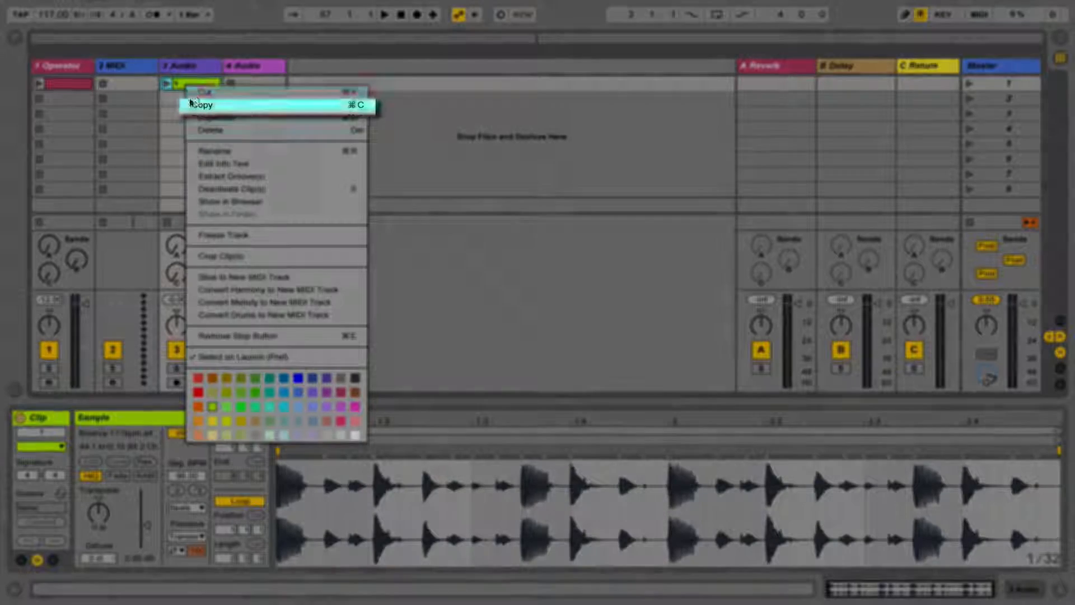
click(188, 101)
right_click(184, 101)
click(191, 107)
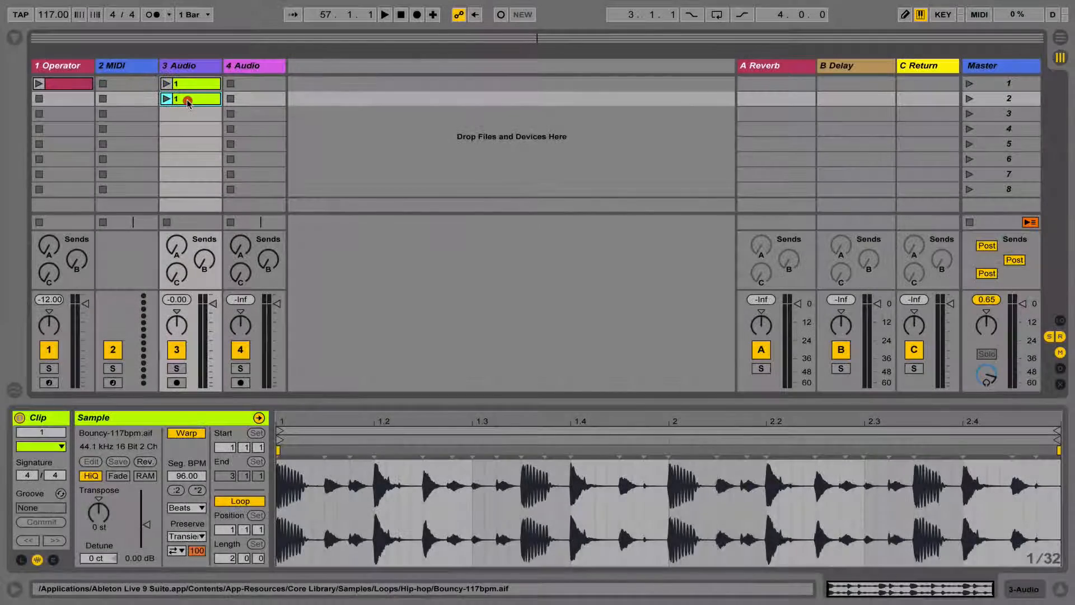
- Duplicate the slot 2 clip into slots 3 and 4 of the 3 Audio track and delete both copies
drag(183, 99, 185, 129)
shift+click(183, 115)
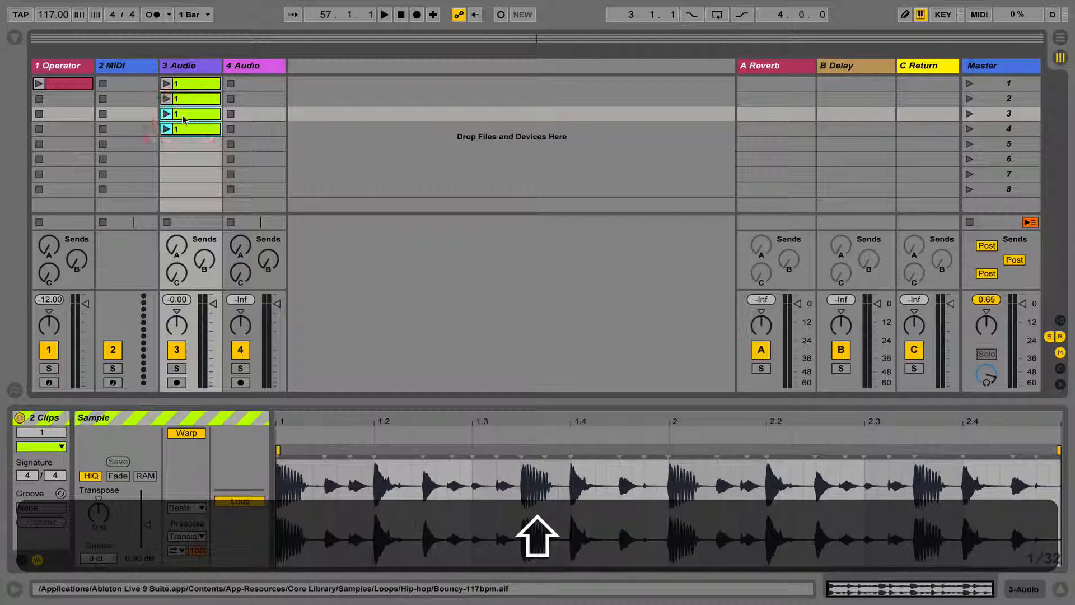
key(BackSpace)
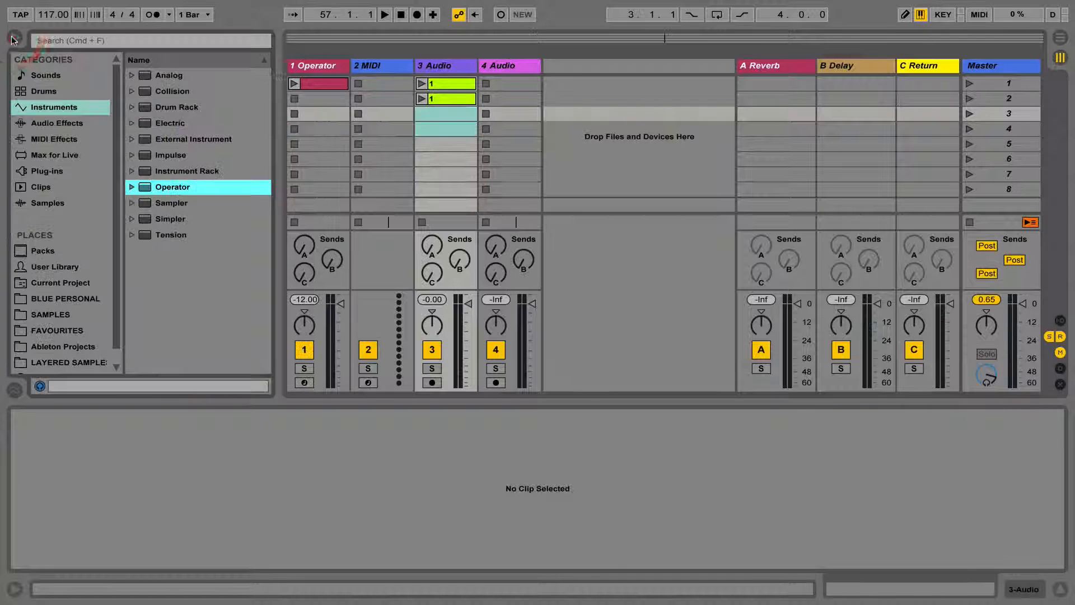
- Show the browser and expand the Beats folder inside SAMPLES, production loops, Organic Minimal
click(15, 37)
click(580, 137)
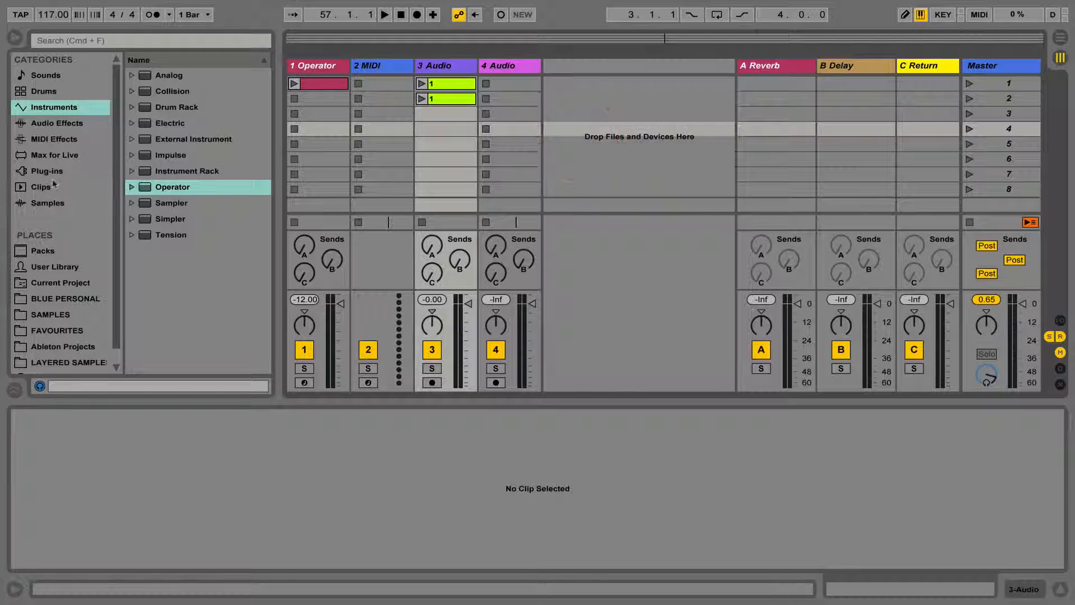
click(45, 312)
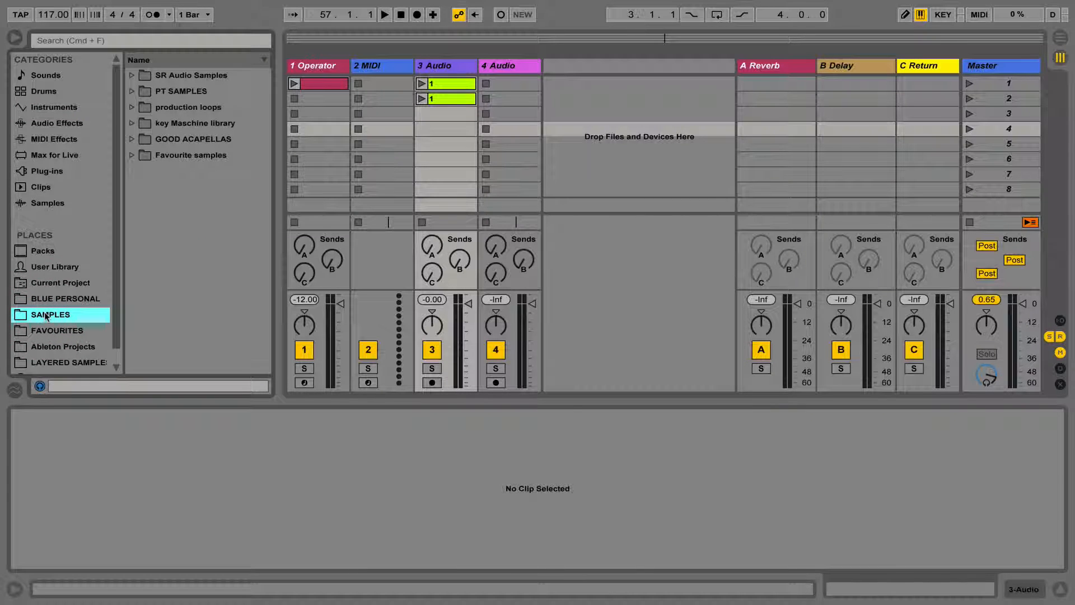
click(131, 107)
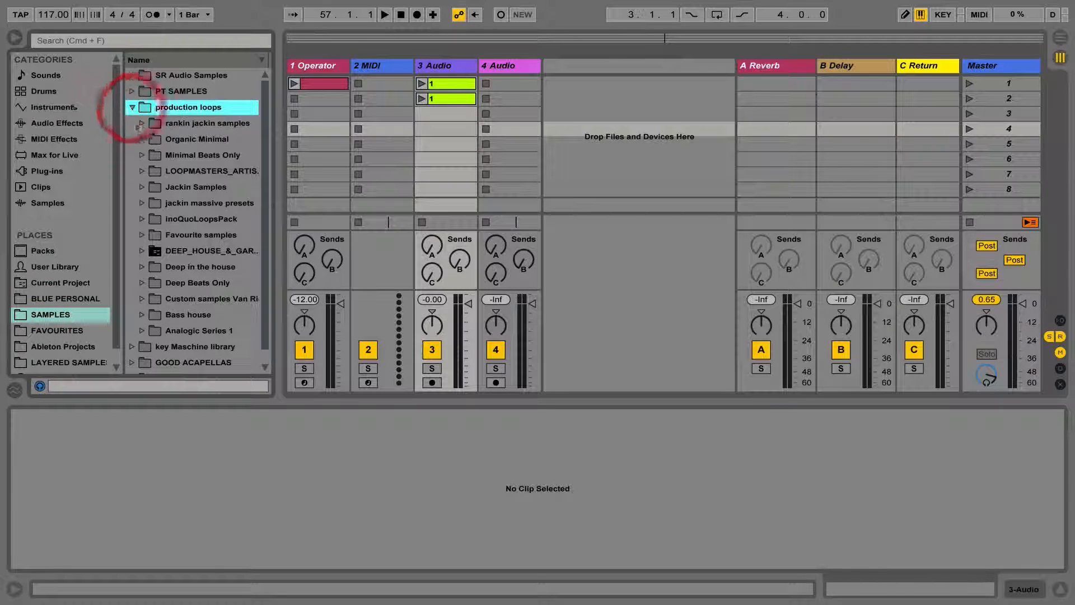
click(143, 139)
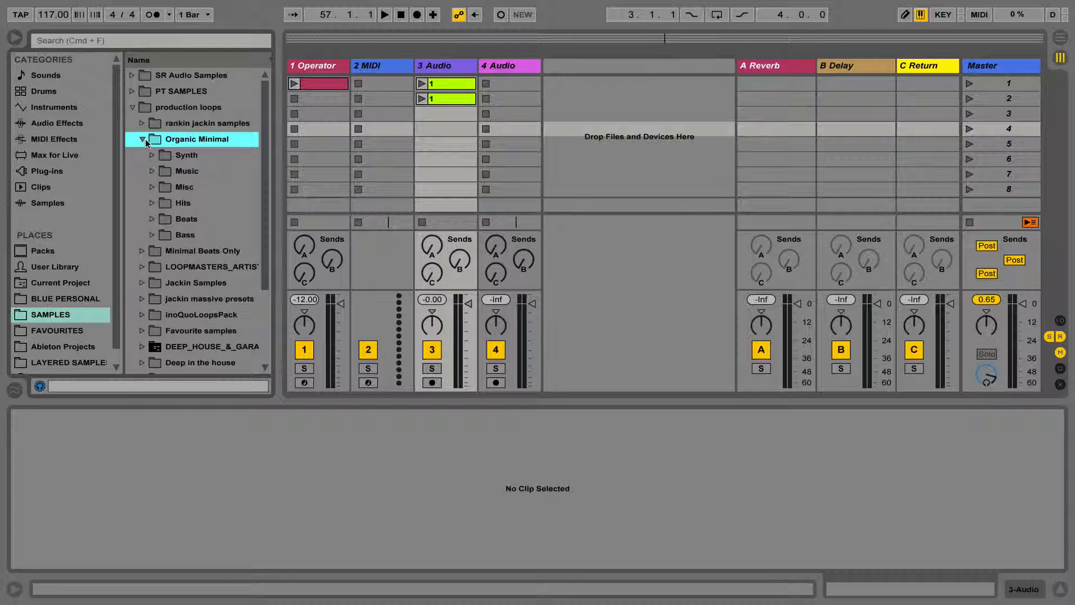
click(152, 219)
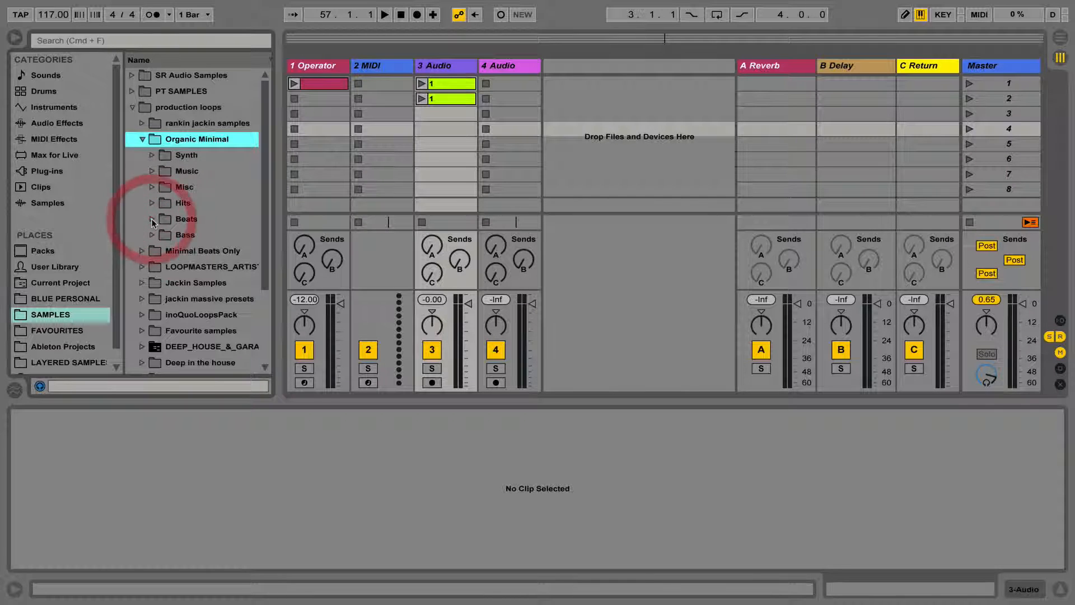
click(152, 219)
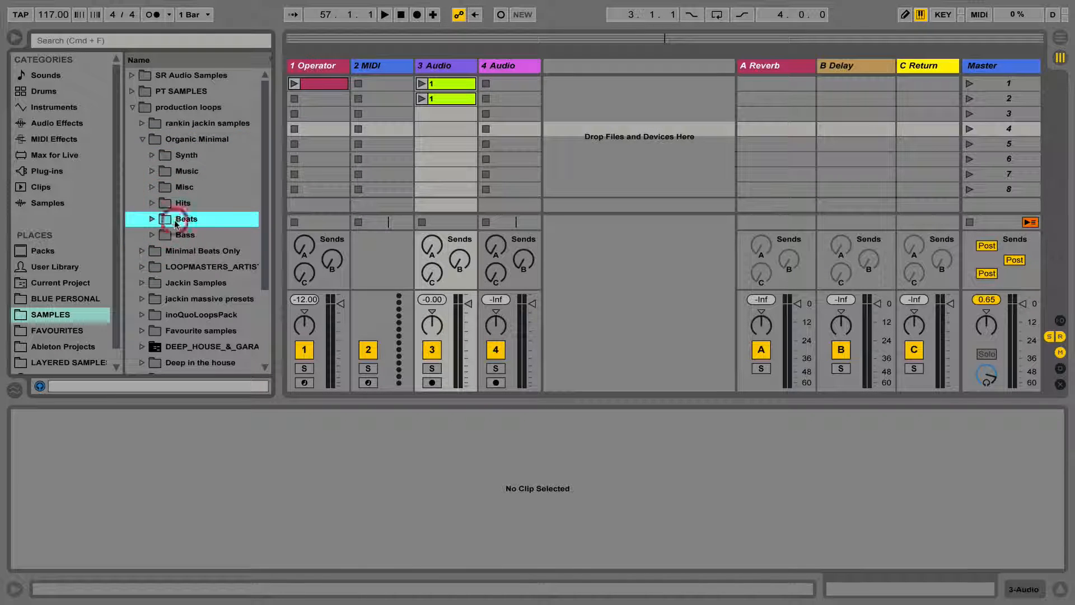
- Place three consecutive spf_omh1_Lazy loops from the Beats folder side by side in row 4, starting on the 3 Audio track
click(199, 252)
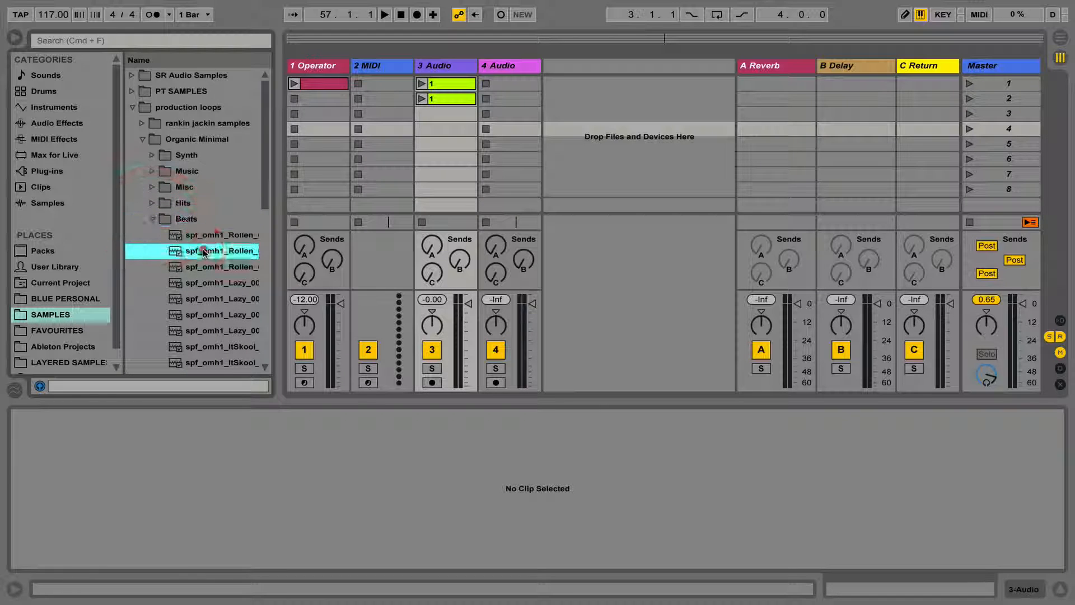
click(202, 315)
shift+click(202, 283)
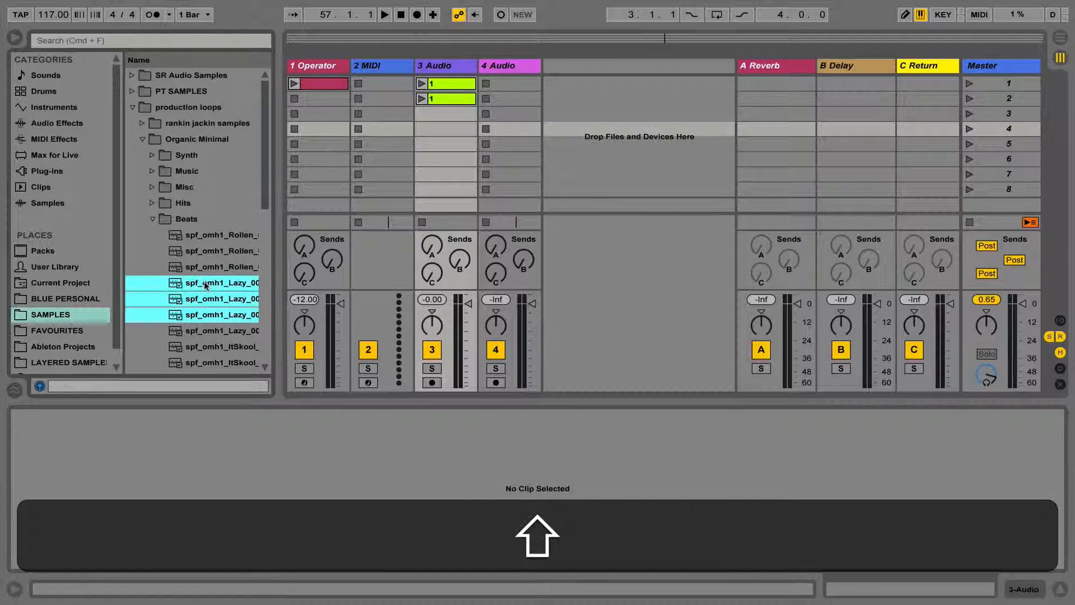
drag(201, 284, 445, 125)
key(super)
key(super)
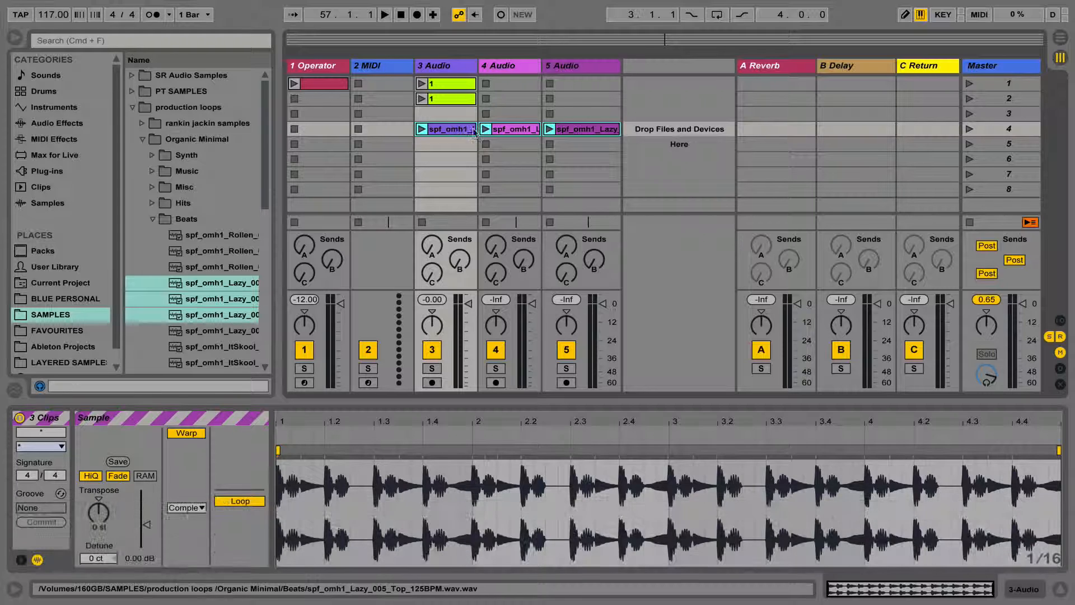
- Launch the 3 Audio clips in slots 2, 4 and 1 in turn with the browser hidden, and stop the track
click(422, 98)
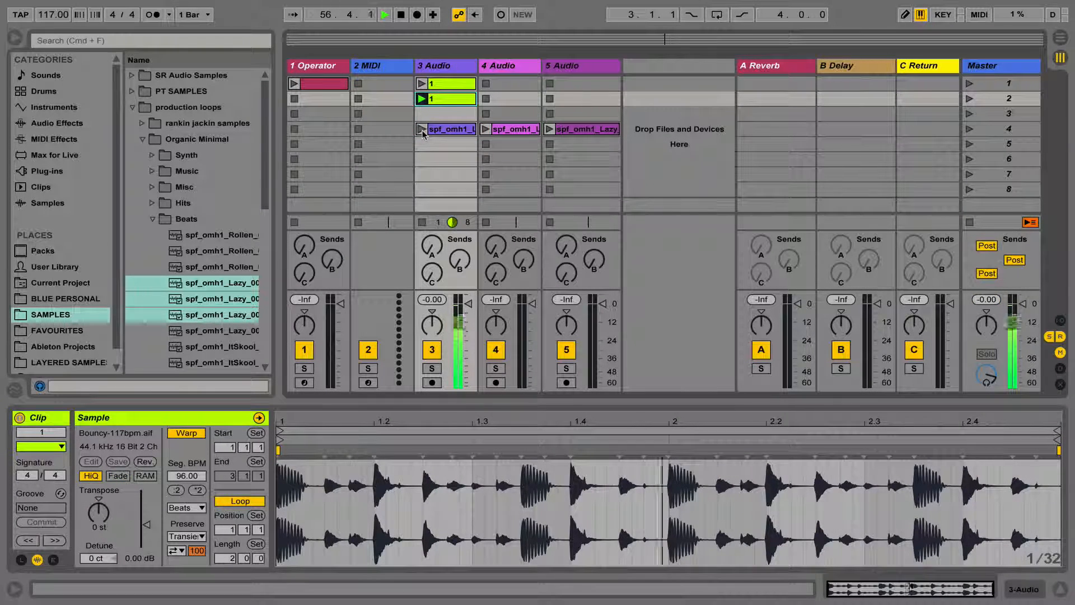
click(15, 38)
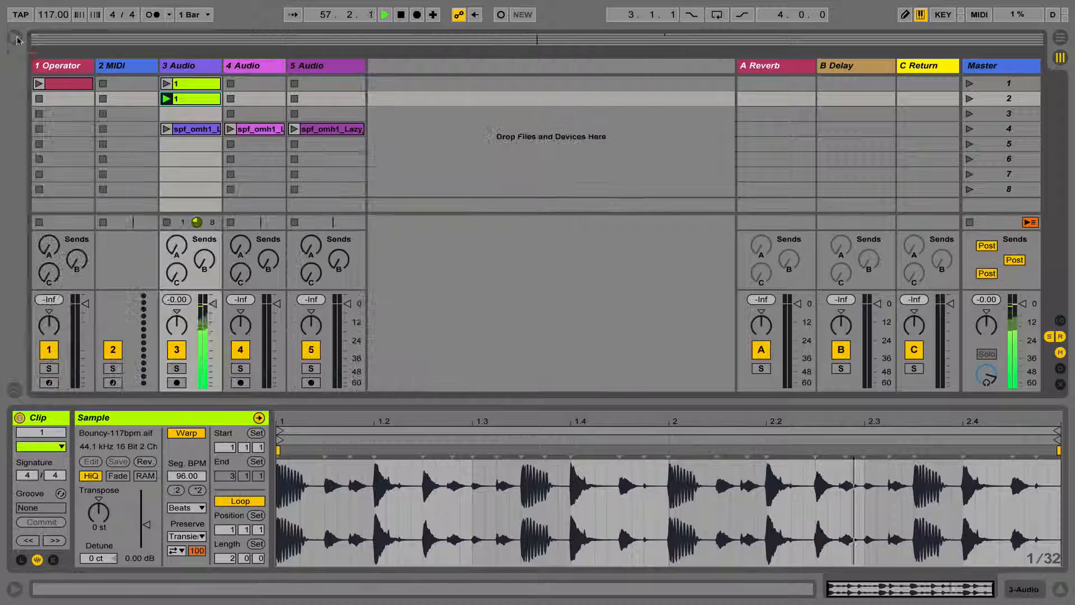
click(166, 128)
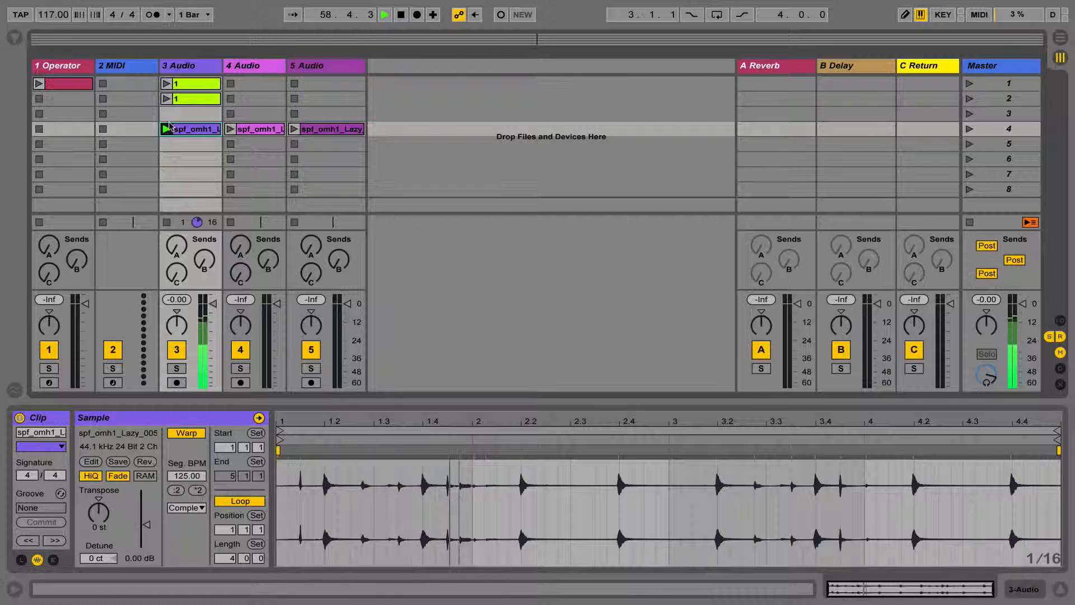
click(167, 84)
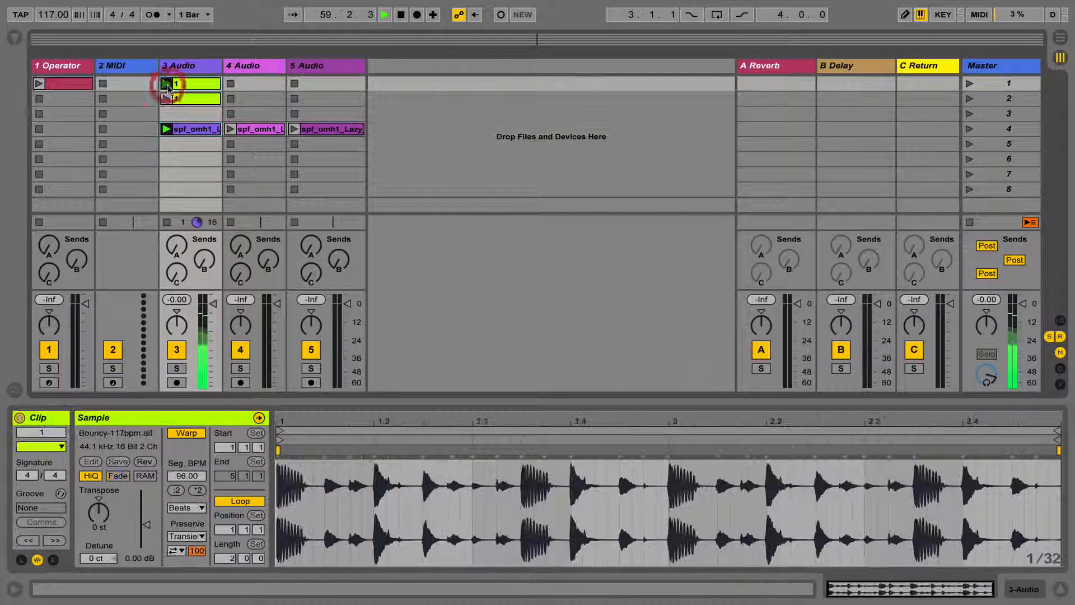
click(167, 222)
- Add the first two loops of the Organic Minimal Bass folder, Viezert and Rikketi, to slots 5 and 6 of the 4 Audio track
click(14, 39)
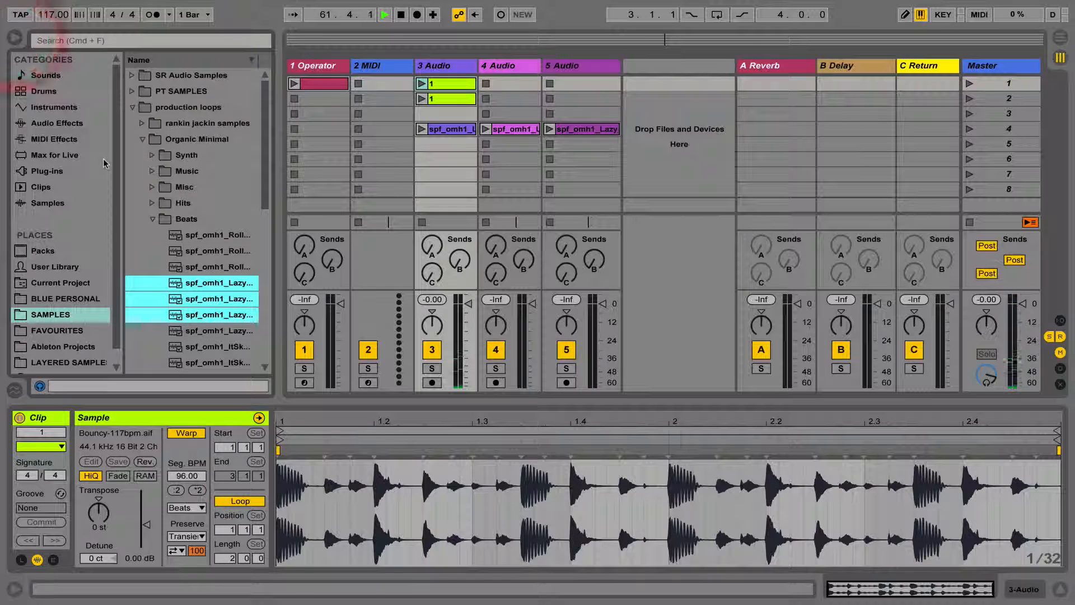
click(149, 218)
click(153, 235)
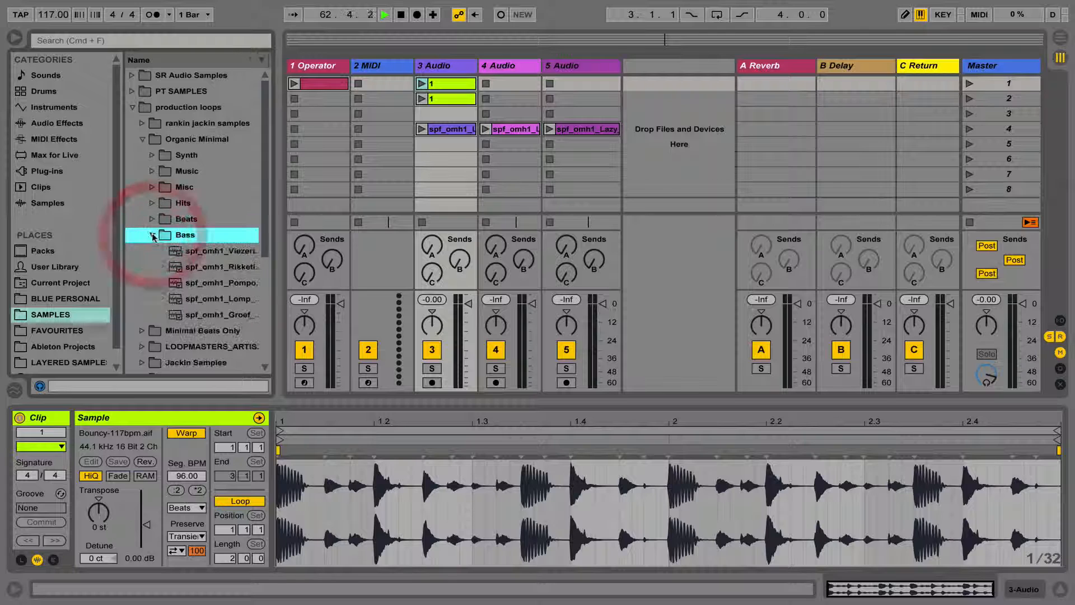
click(185, 250)
shift+click(208, 269)
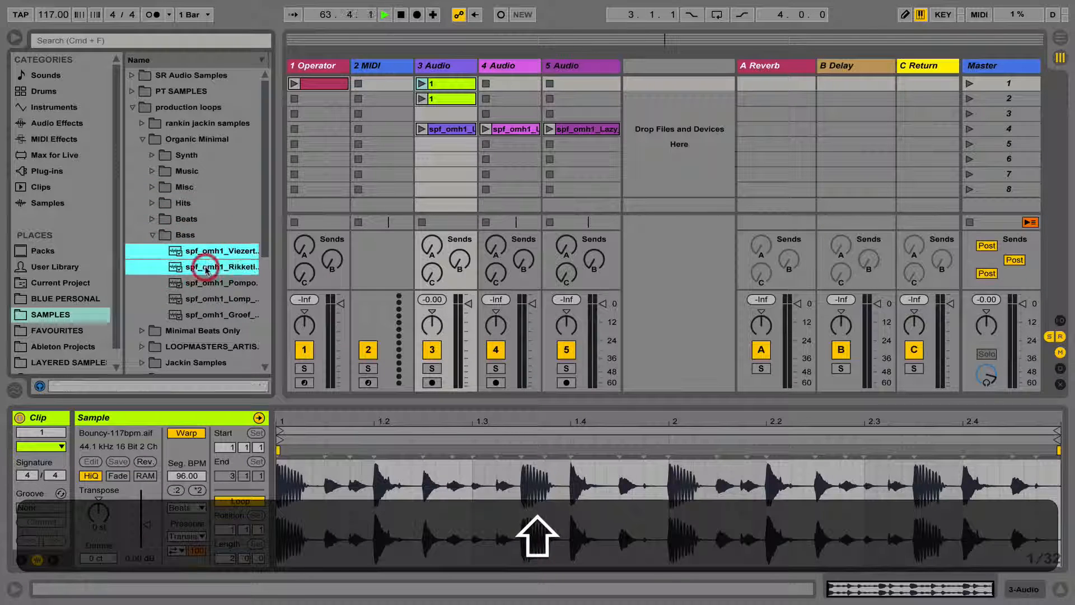
drag(209, 269, 507, 146)
- Launch the Viezert clip on 4 Audio and the slot 4 Lazy clip on 3 Audio, and hide the browser
click(485, 145)
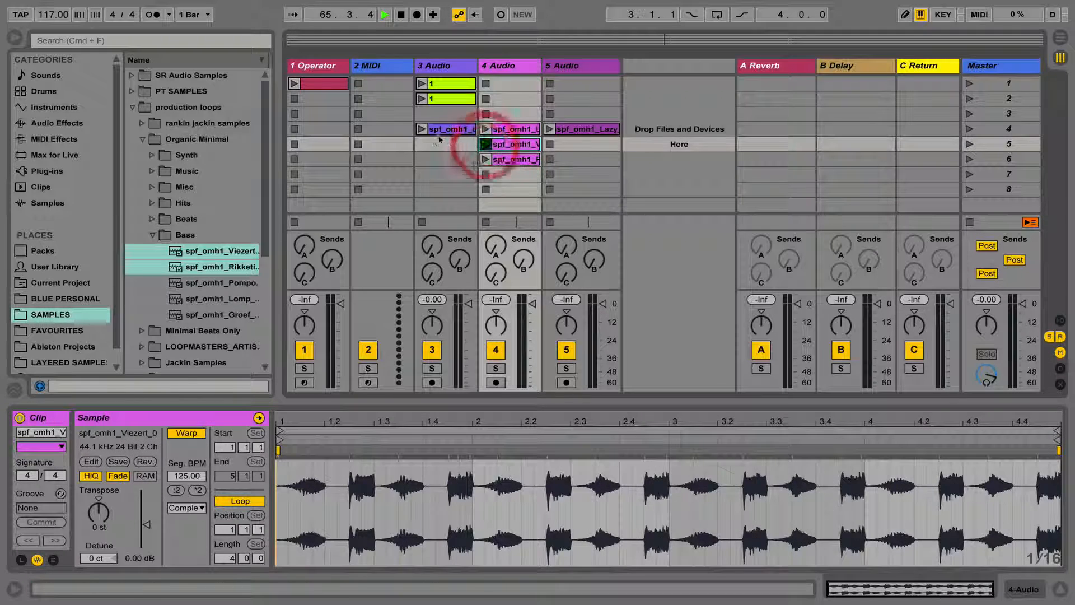
click(422, 128)
click(11, 33)
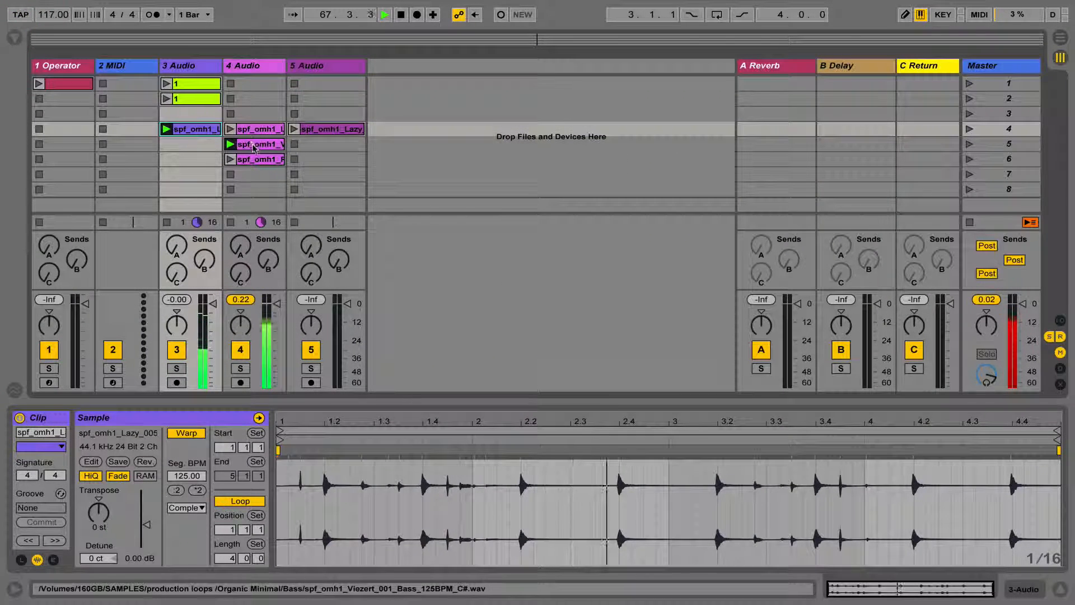
- Move the Rikketi clip from 4 Audio to slot 3 of 5 Audio, and launch scenes 4 and 5 in turn
drag(255, 159, 328, 115)
click(968, 130)
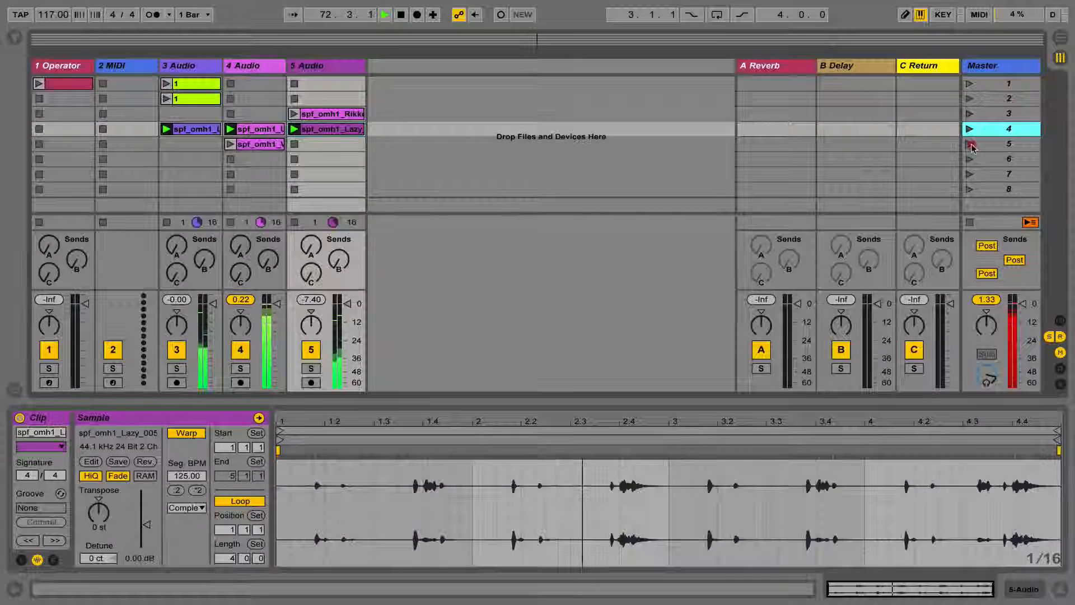
click(971, 145)
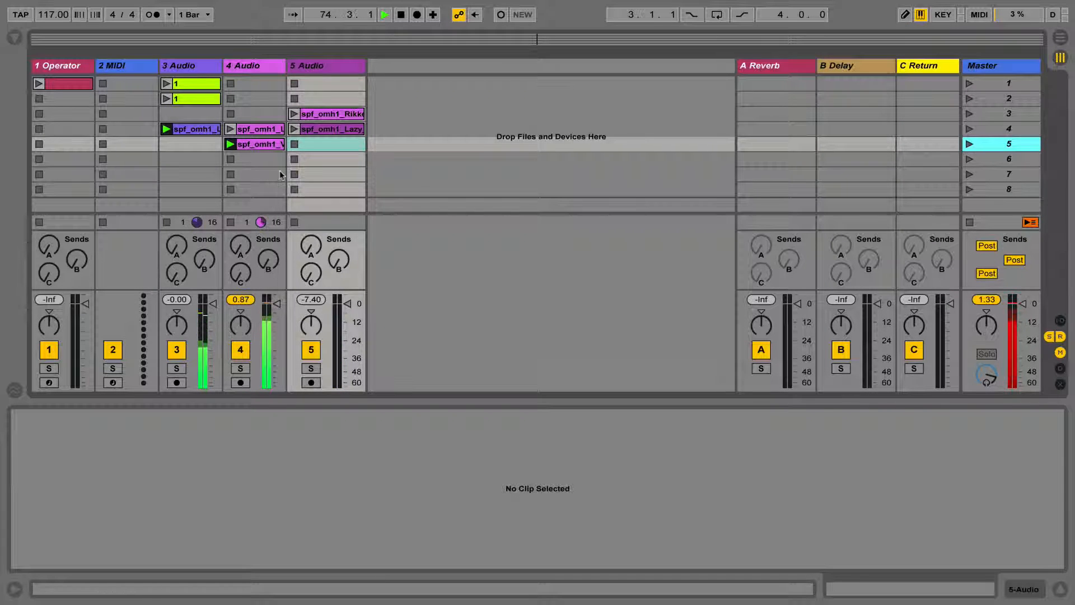
- Show the browser and preview several Lazy and ItSkool loops in the Beats folder, toggling the Raw preview option
click(11, 37)
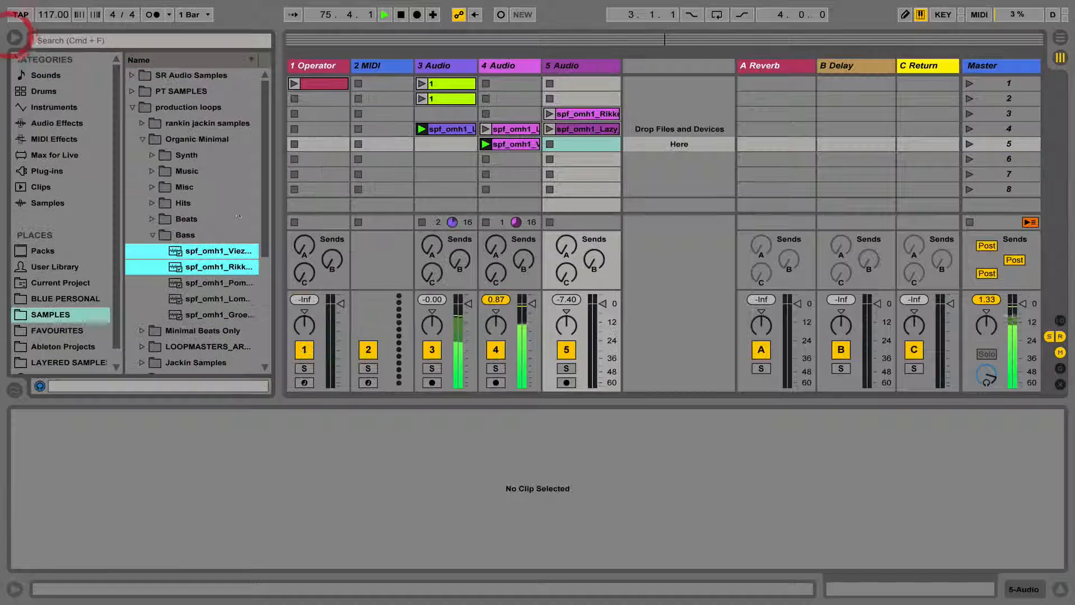
click(153, 218)
click(197, 300)
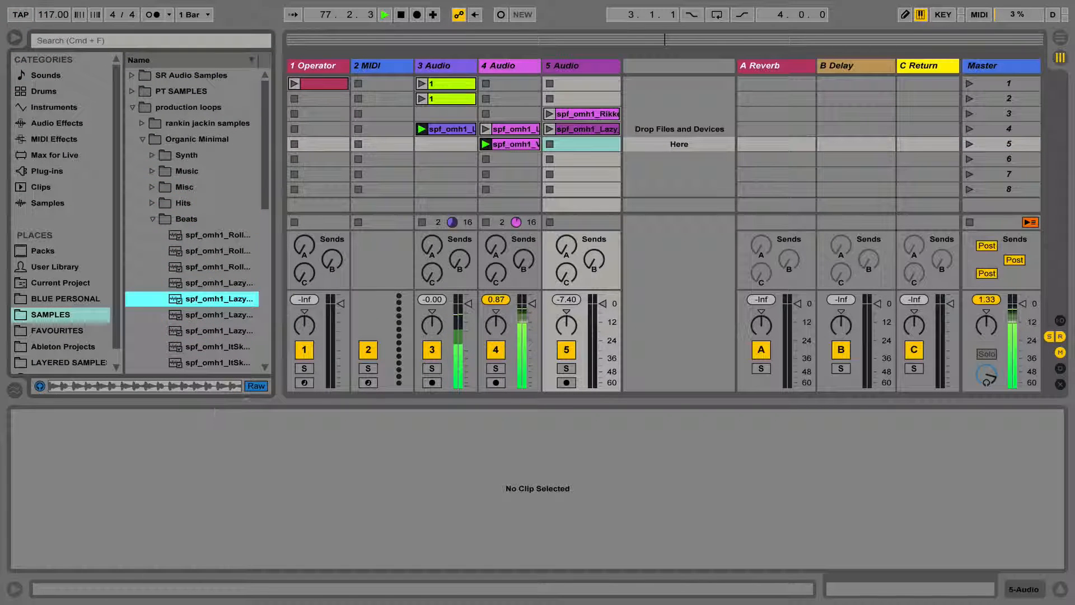
click(218, 348)
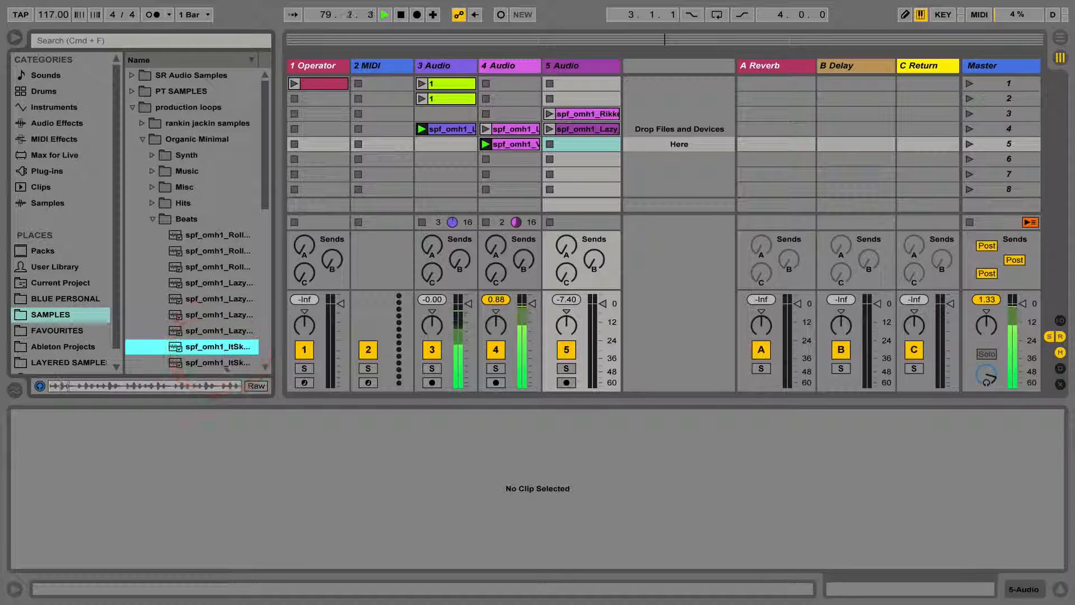
click(255, 386)
click(229, 330)
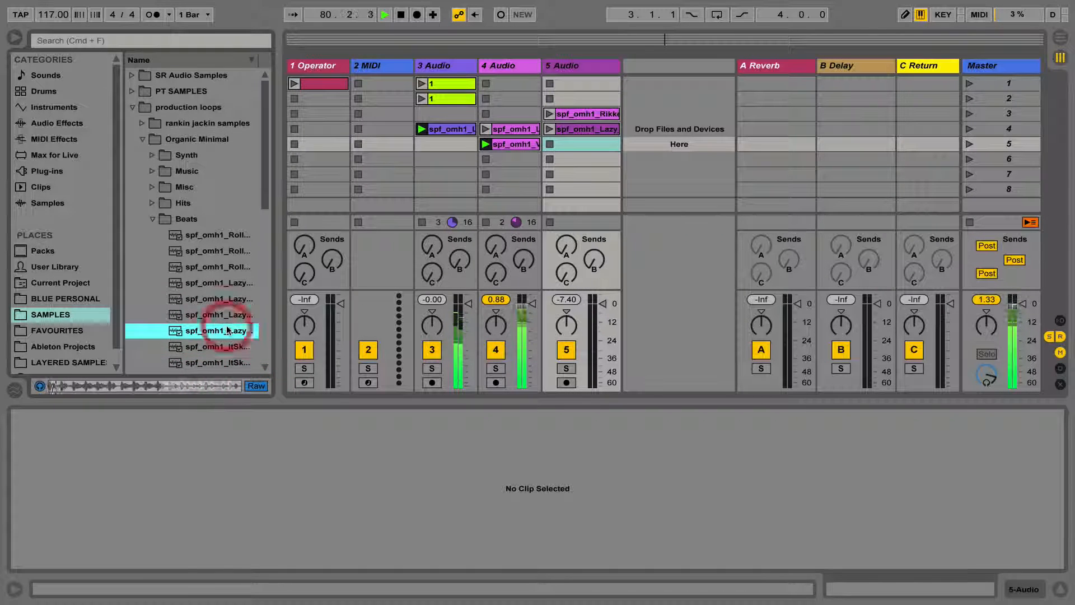
scroll(140, 120, down, 1)
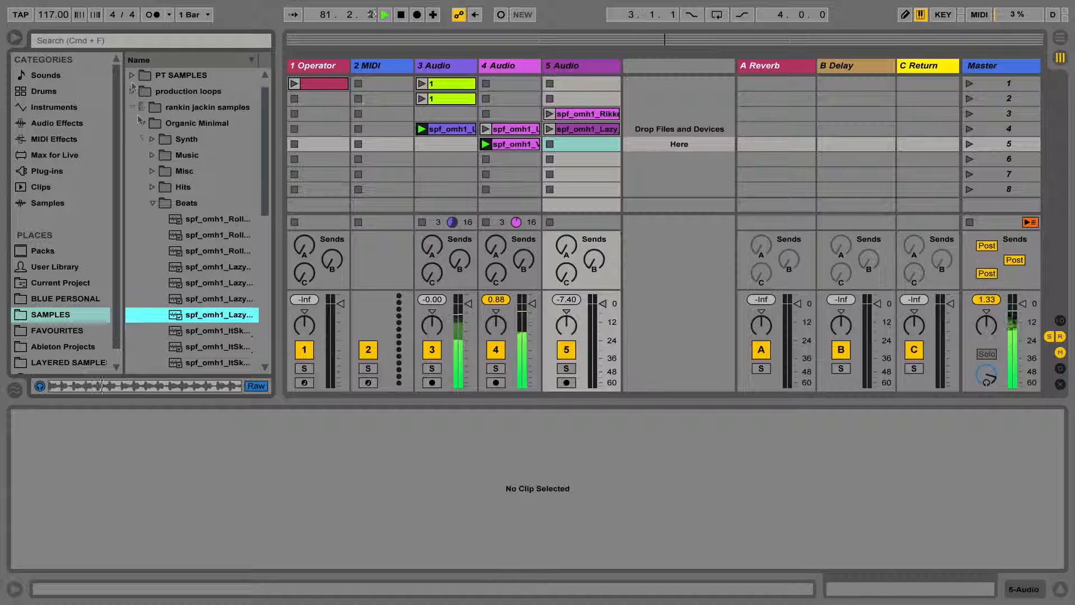
- Hide the browser, raise the tempo to 150 BPM with a playback restart, and lower it to 64 BPM
click(12, 40)
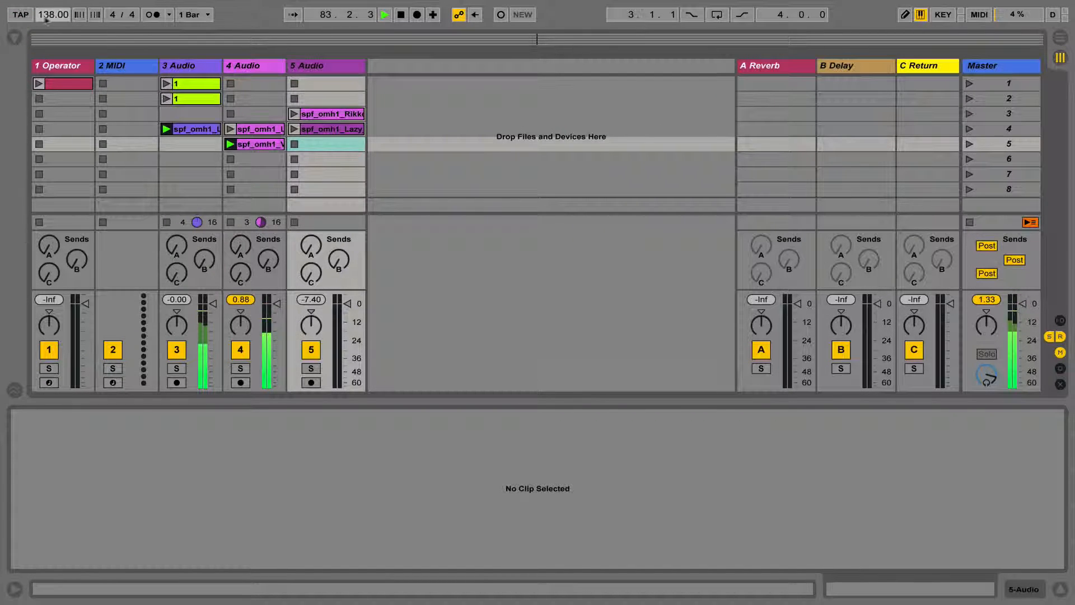
drag(49, 15, 49, 10)
key(space)
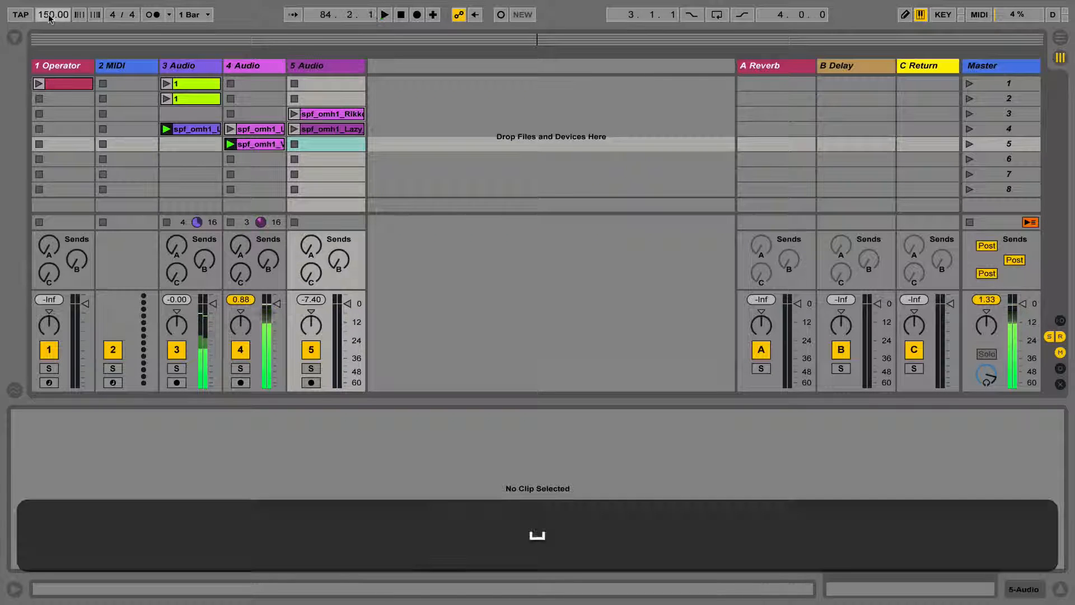
key(space)
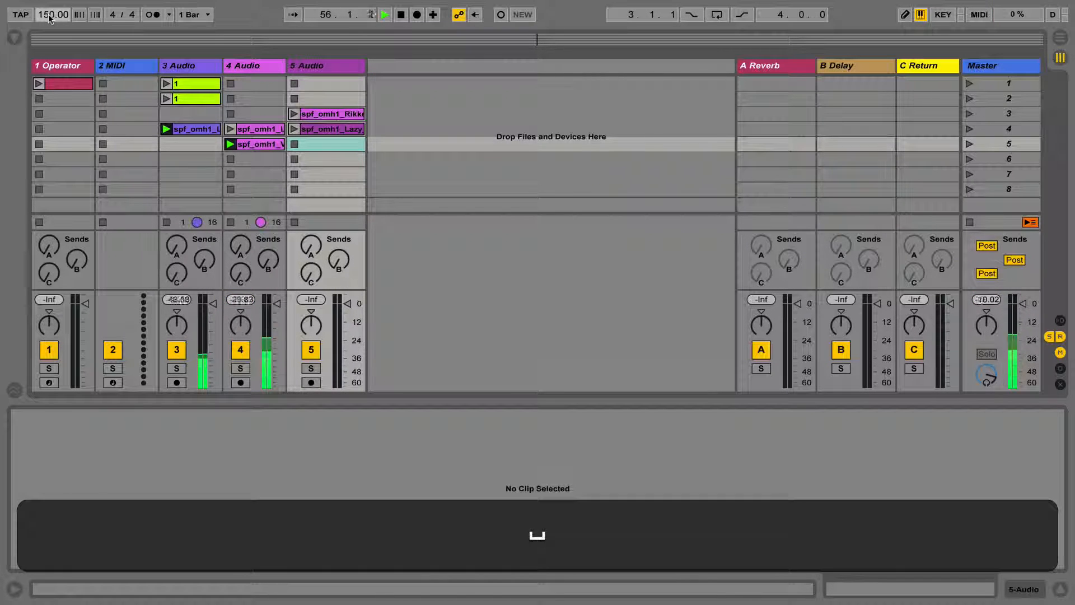
drag(49, 18, 49, 31)
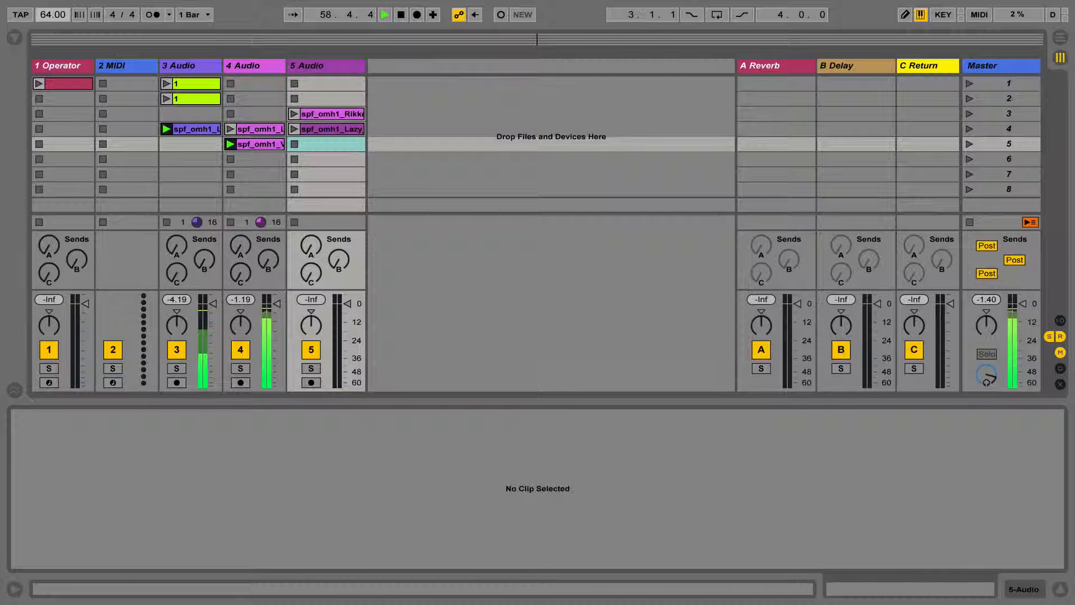
- Launch the slot 2 clip on 3 Audio, and launch the slot 4 clip on 4 Audio with the metronome on
click(167, 99)
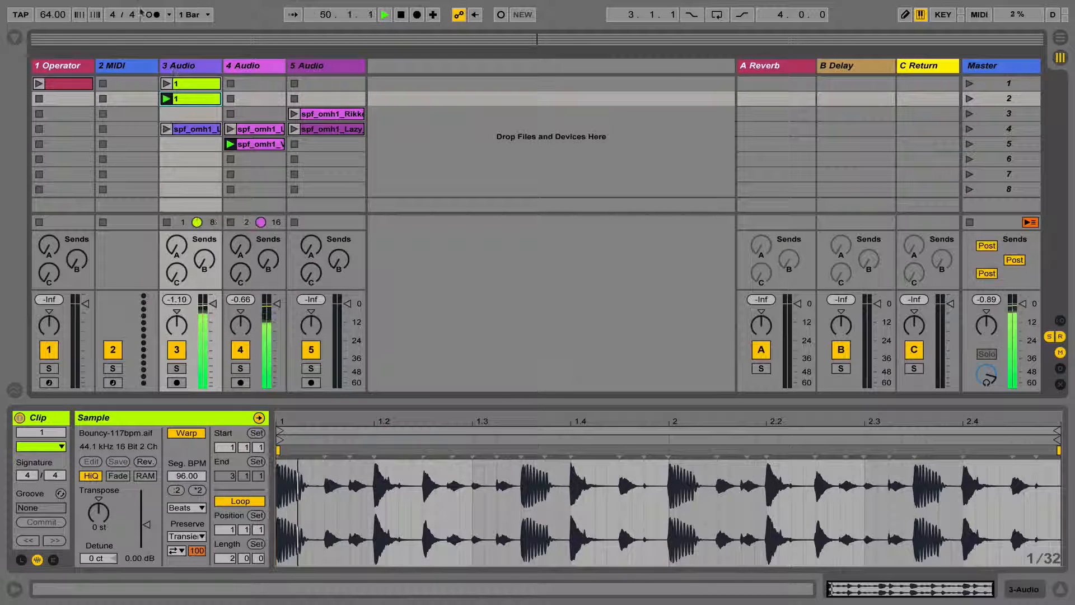
click(153, 15)
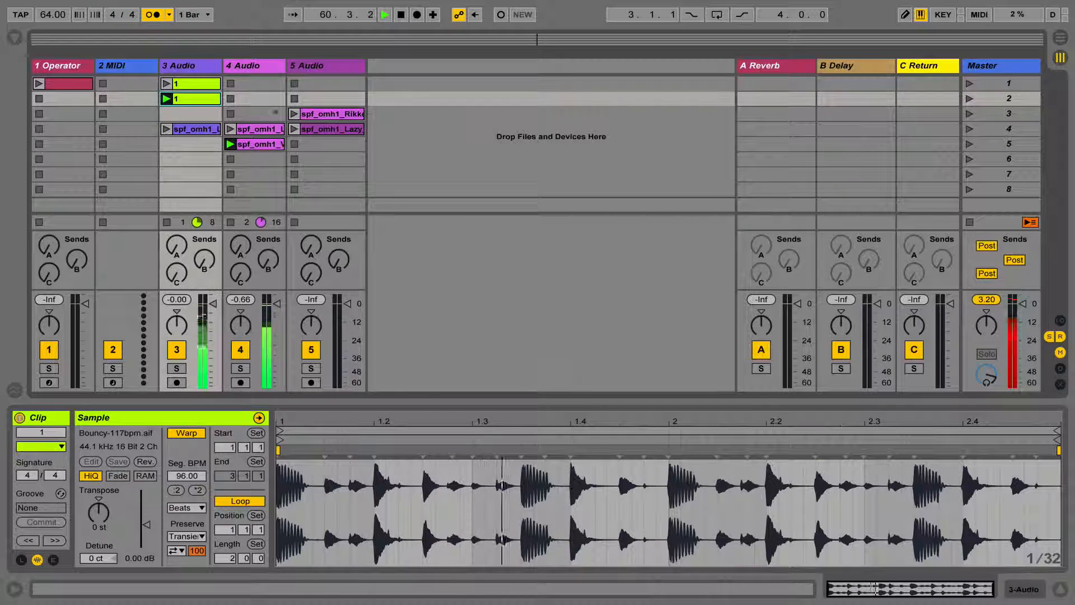
click(231, 129)
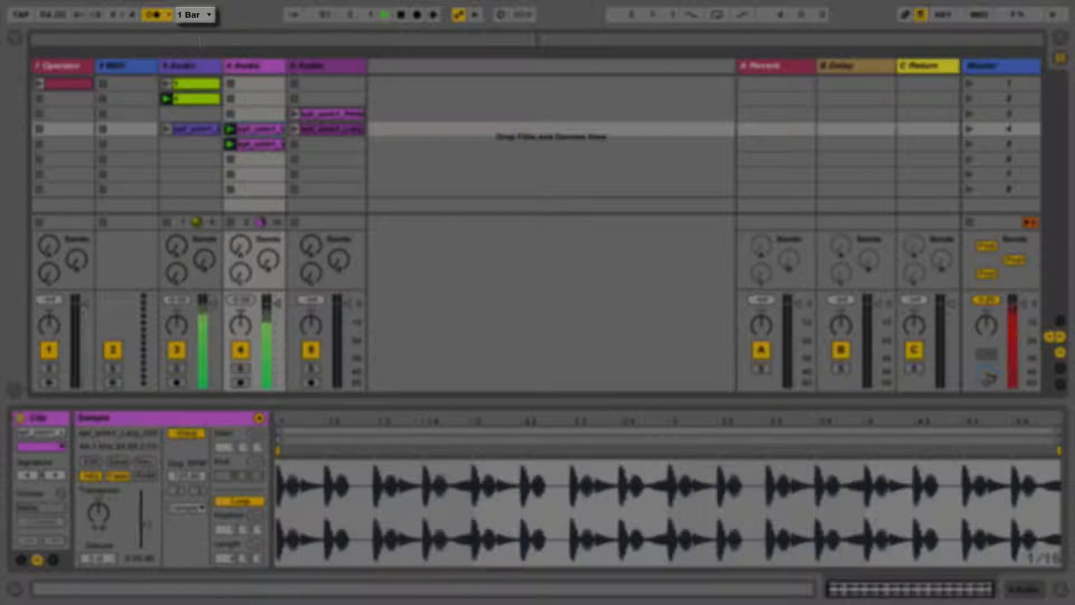
- Set the global launch quantization to None, and launch the slot 4 and slot 2 clips on 3 Audio in turn
click(186, 17)
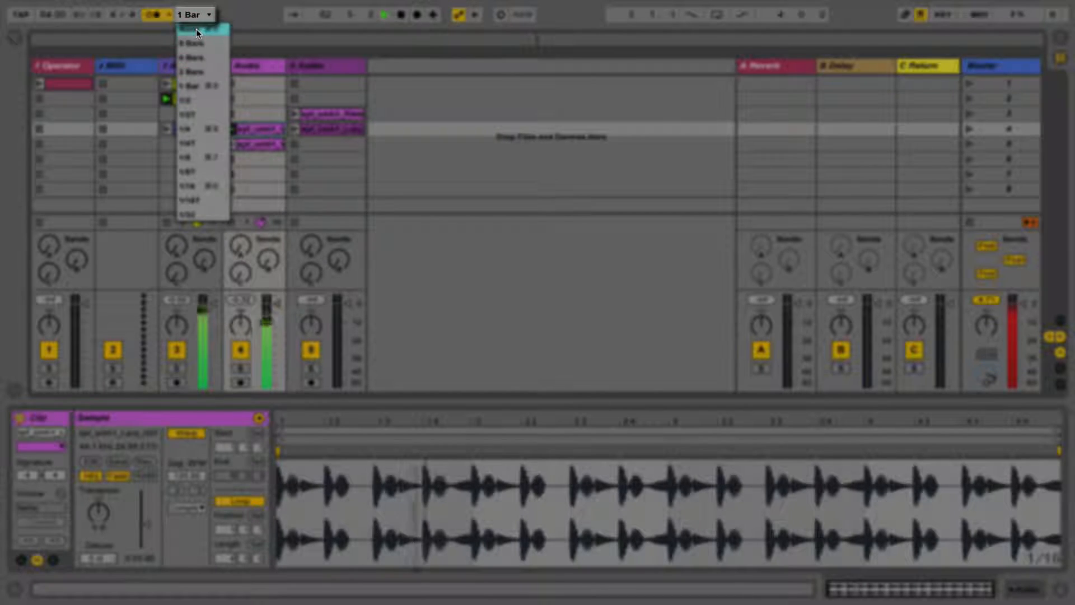
click(196, 28)
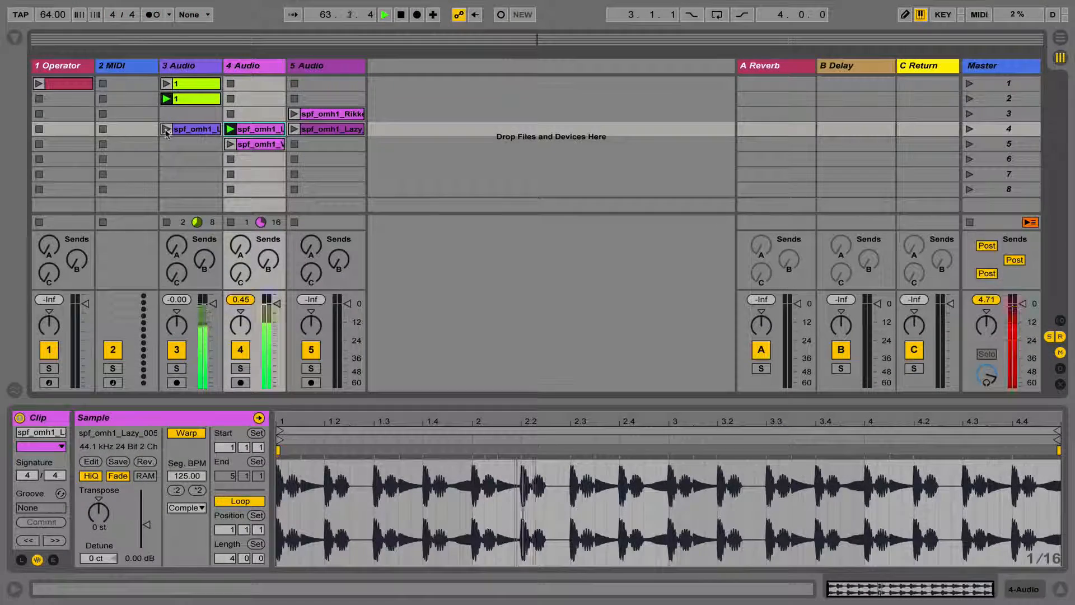
click(167, 129)
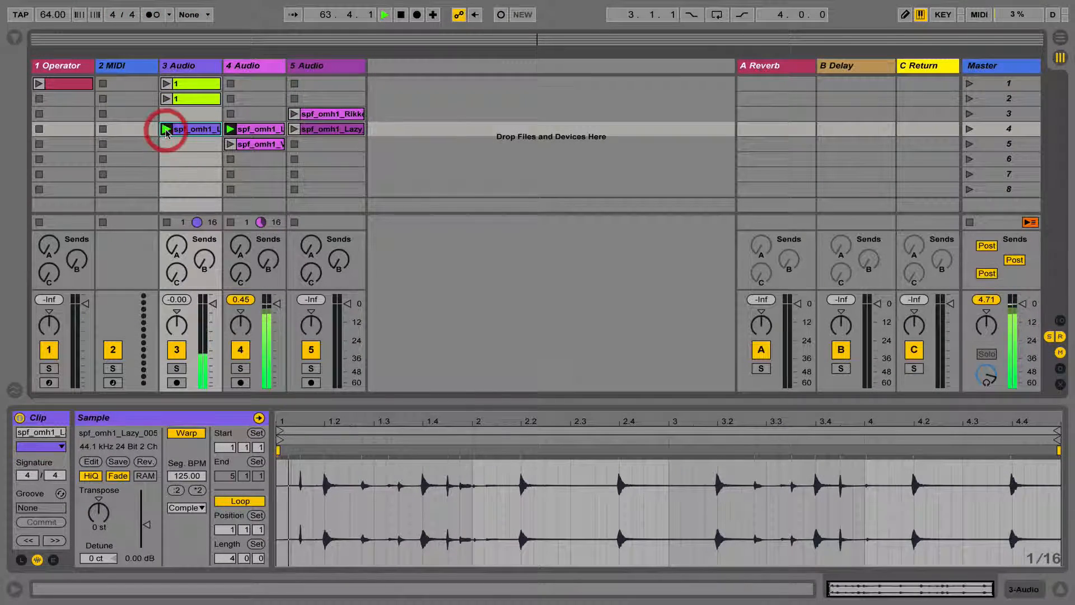
click(167, 99)
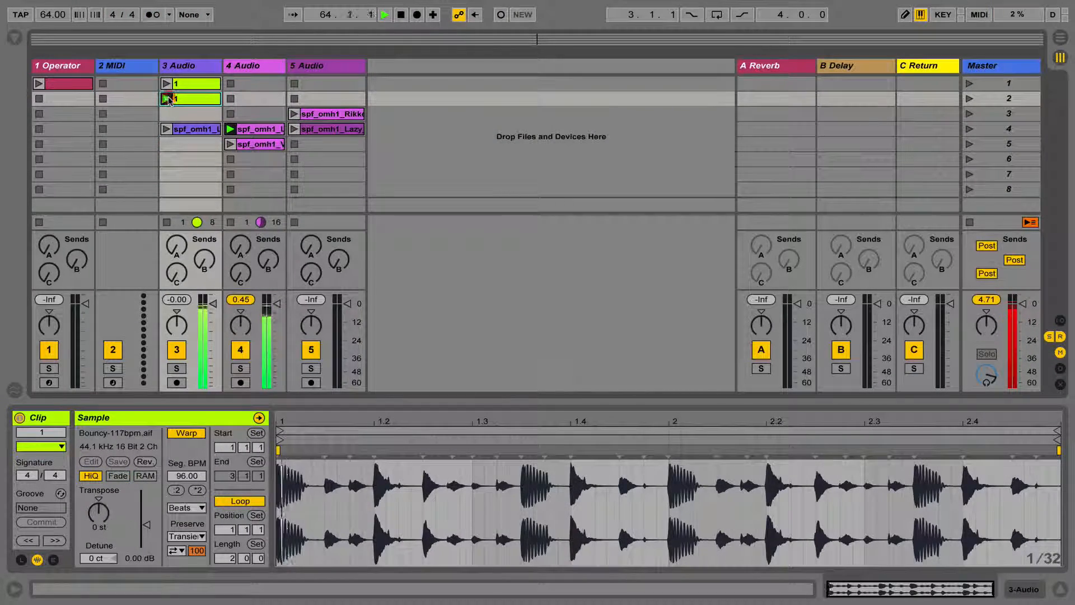
- Stop the playing clips on 4 Audio and 3 Audio, and set the global launch quantization to 1 Bar
click(229, 159)
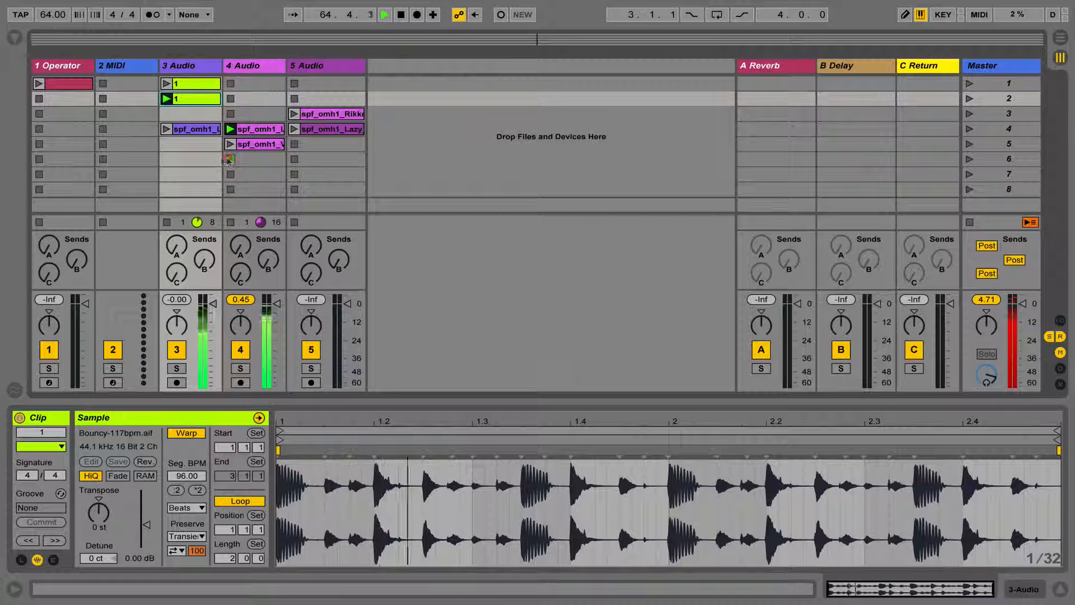
click(166, 222)
click(187, 14)
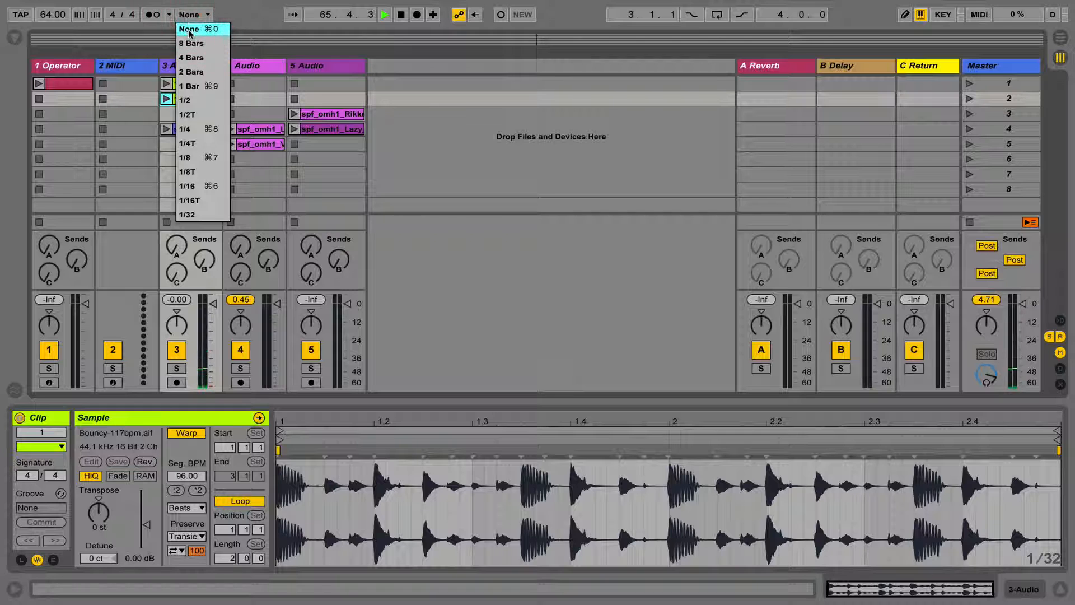
click(189, 86)
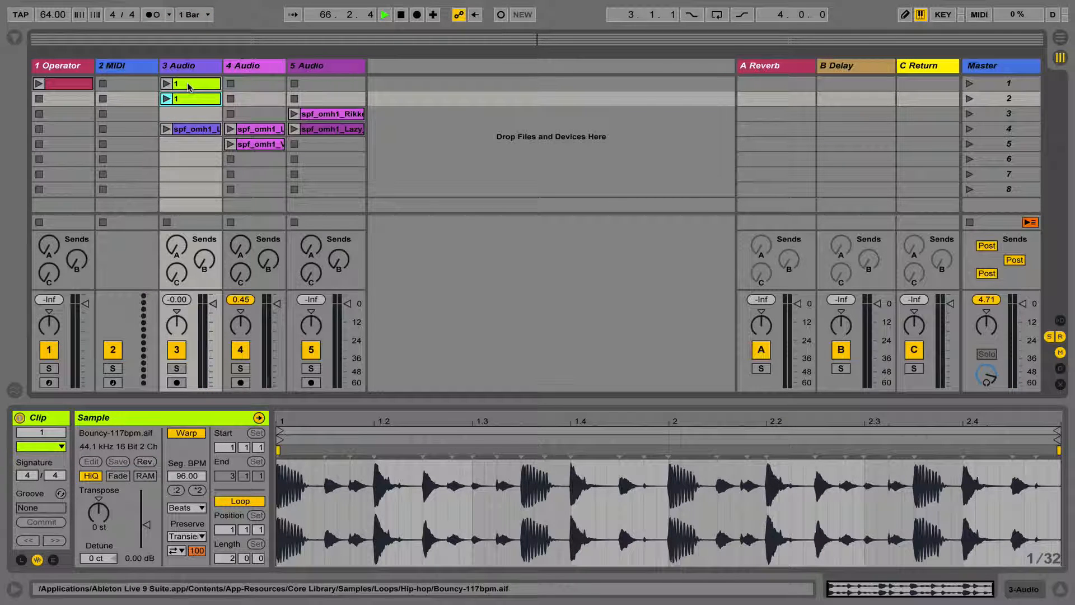
- Show the browser and add the first three samples of the Organic Minimal Hits folder to slots 6 to 8 of 3 Audio
click(14, 38)
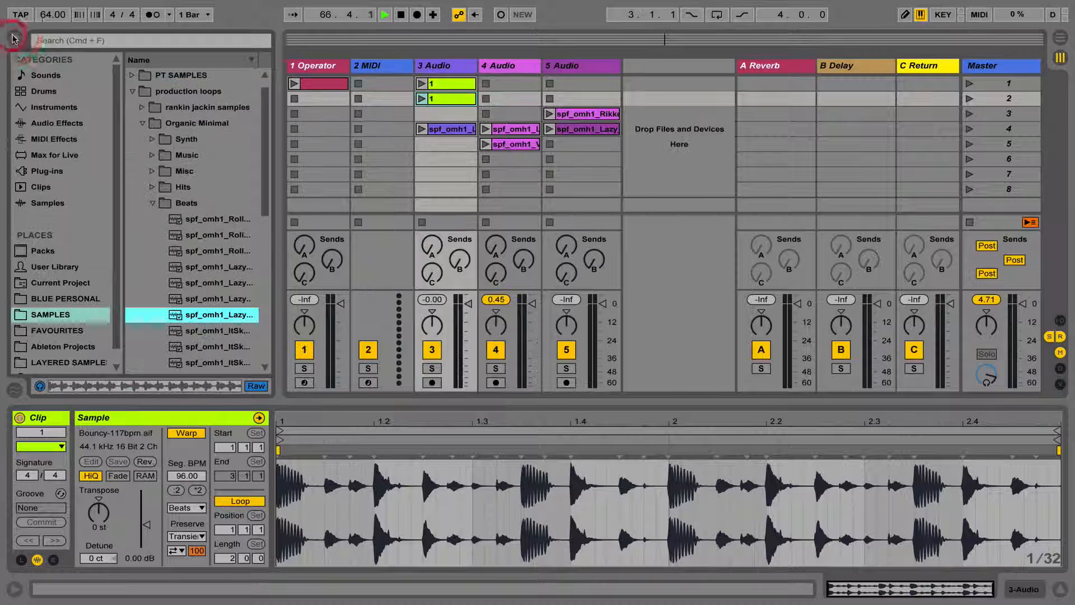
click(153, 189)
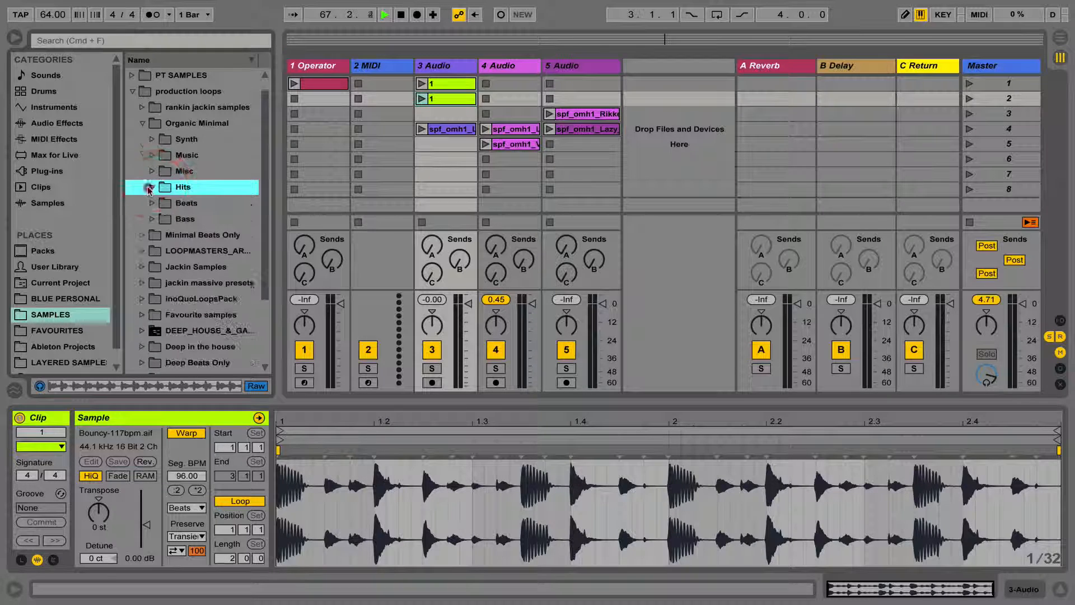
click(149, 188)
click(211, 206)
shift+click(215, 235)
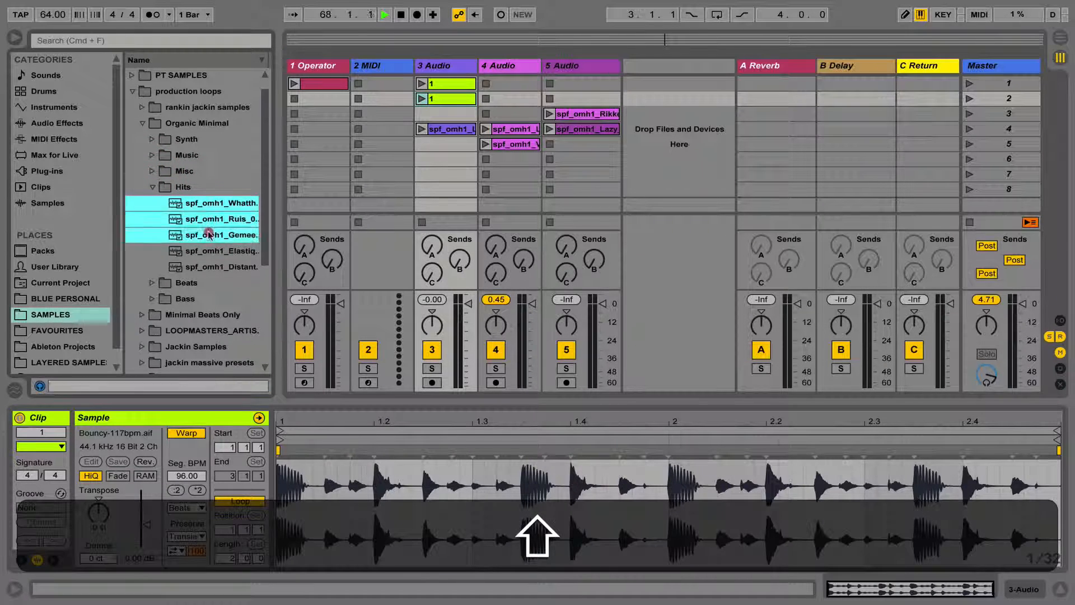
drag(214, 235, 442, 170)
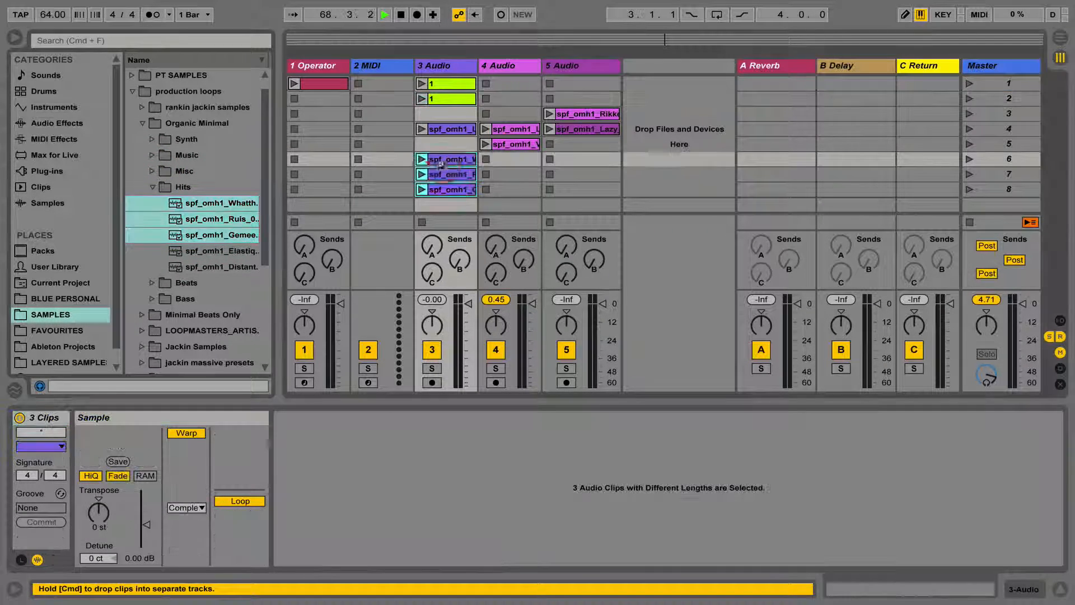
- Turn off looping for the slot 6 clip on 3 Audio and launch it as a one-shot
click(448, 159)
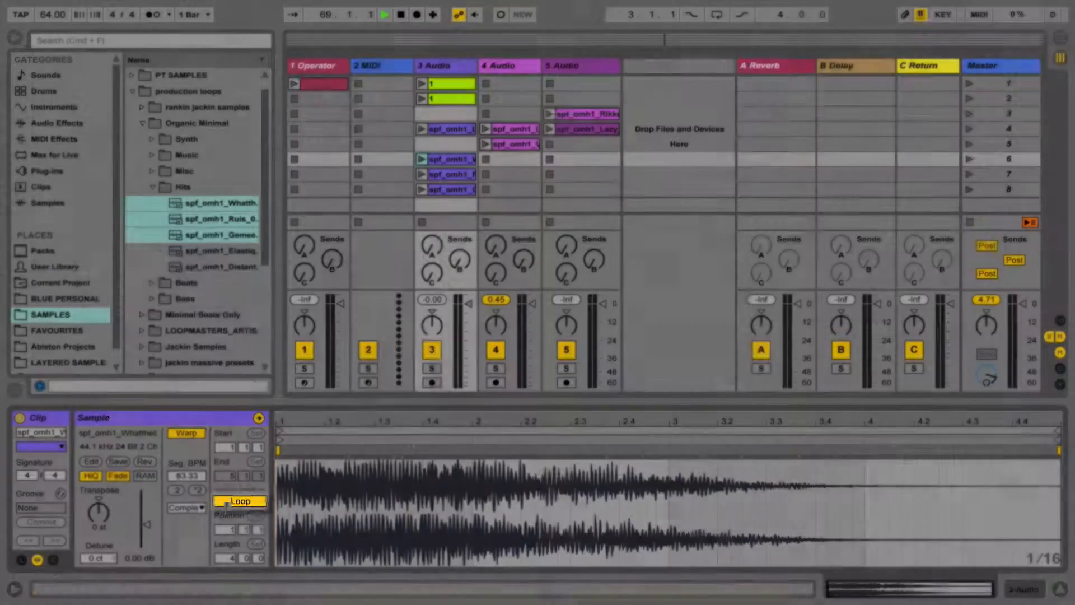
click(232, 501)
click(423, 159)
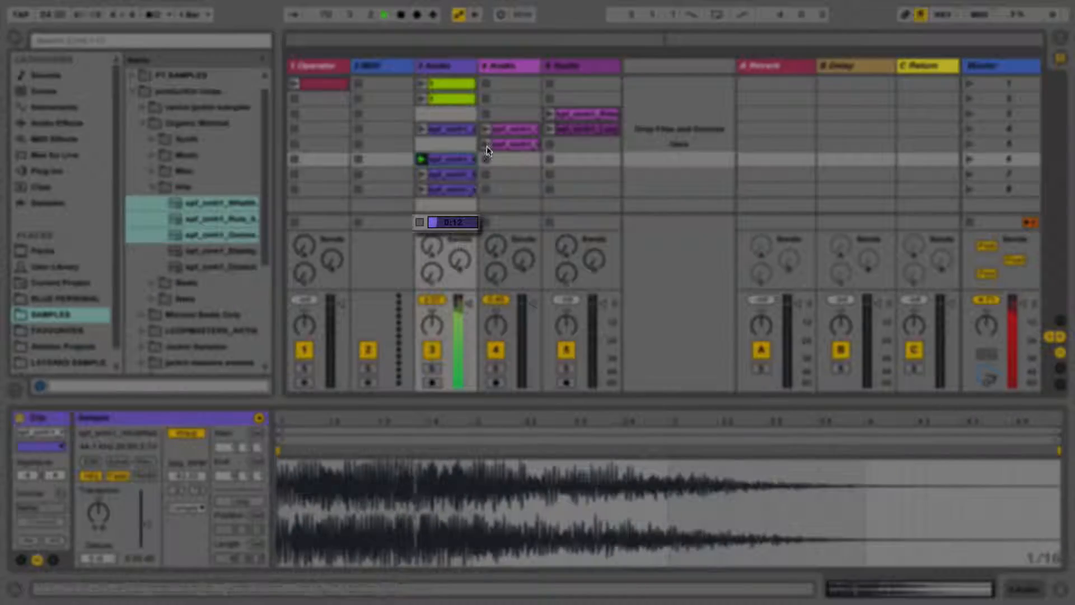
- Launch the slot 5 clip on 4 Audio, trigger the slot 8 clip on 3 Audio repeatedly over it, and hide the browser
click(487, 143)
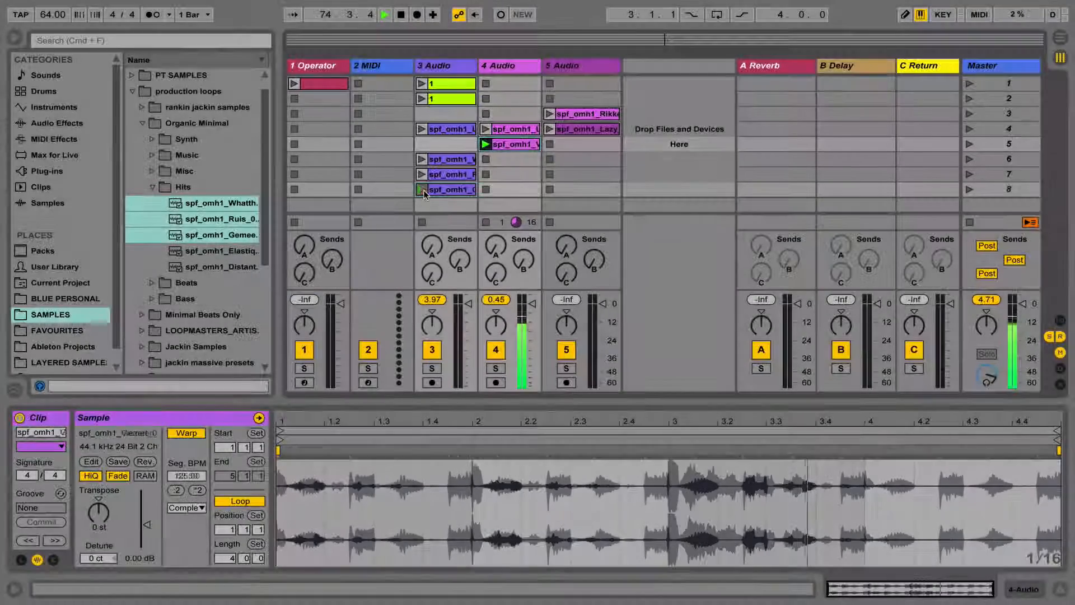
click(422, 191)
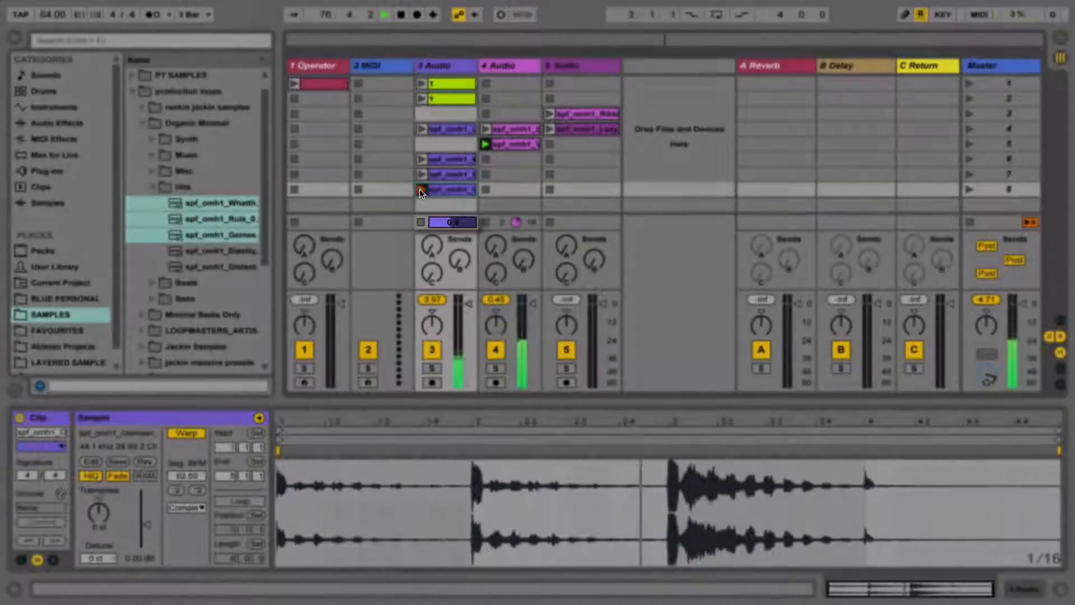
click(420, 189)
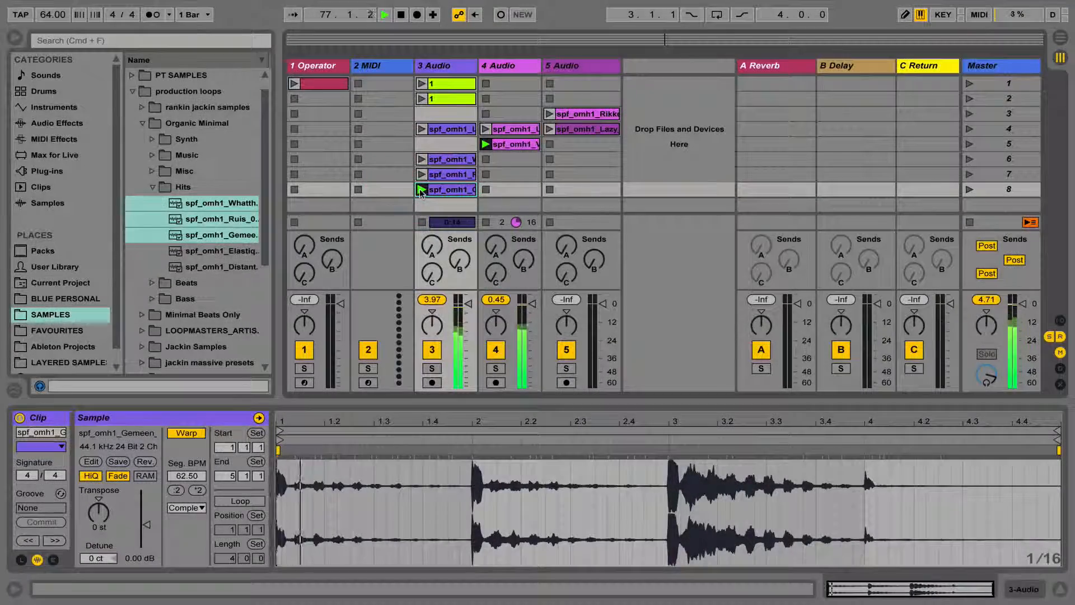
click(420, 190)
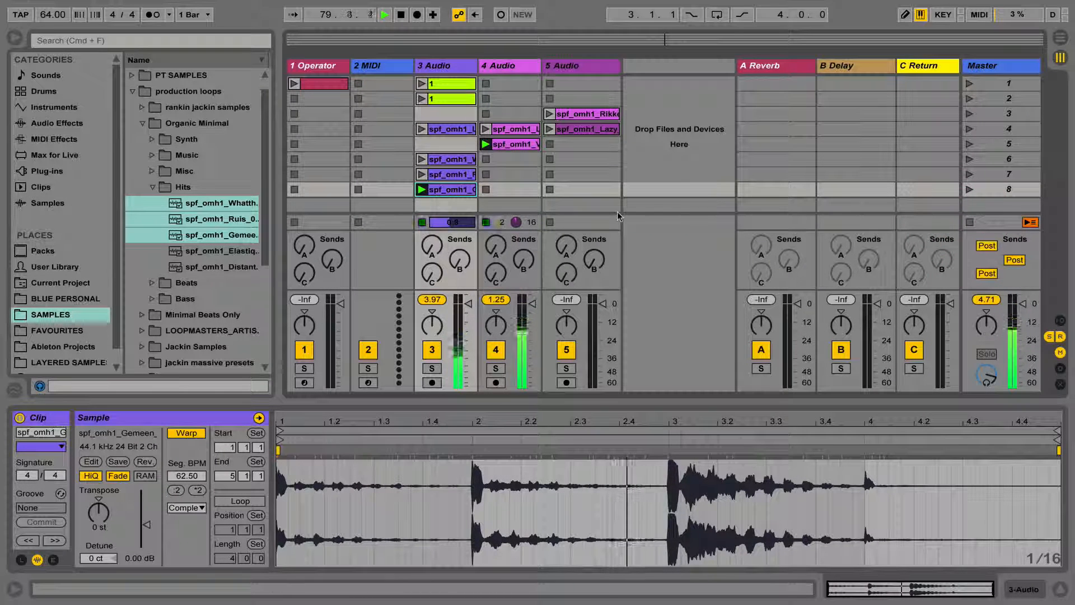
key(alt+super+b)
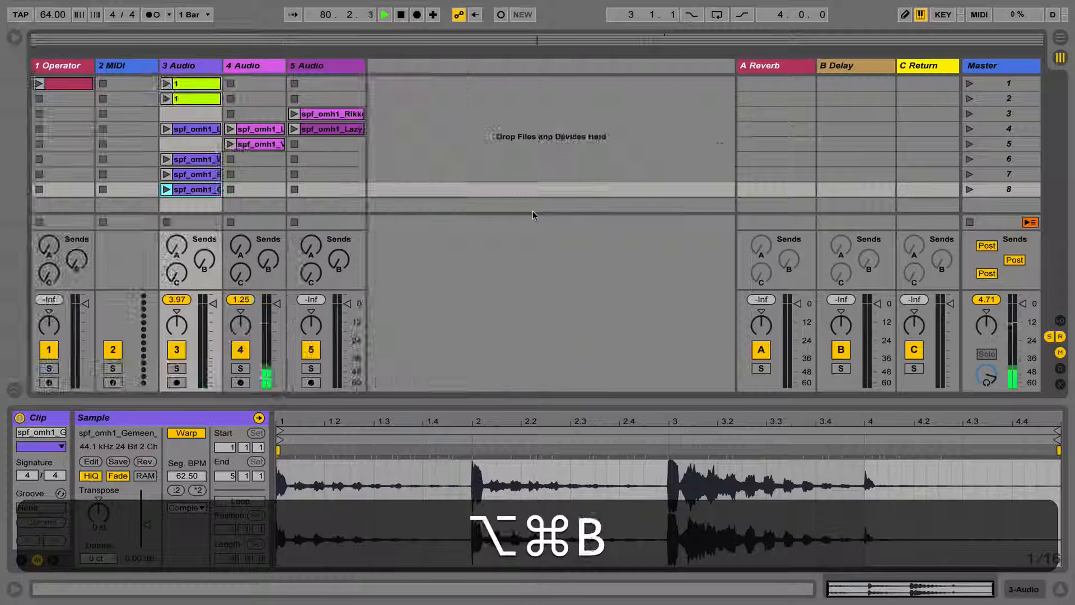